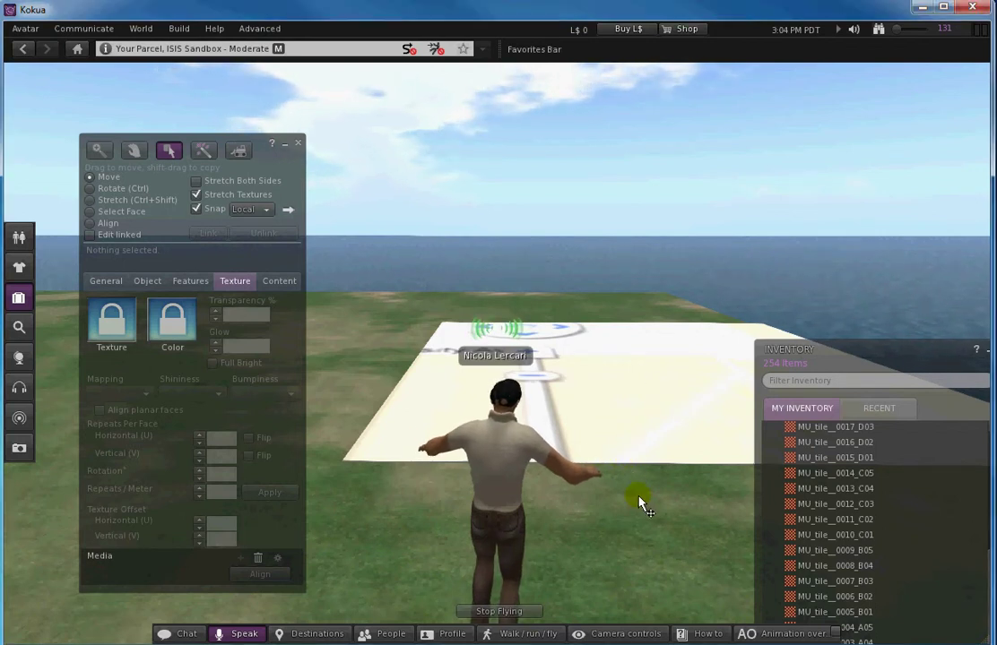
Fly the avatar over the map tile, select the tile and move it along the Y axis to 457.000
key(Page_Up)
key(Up)
key(Left)
key(Up)
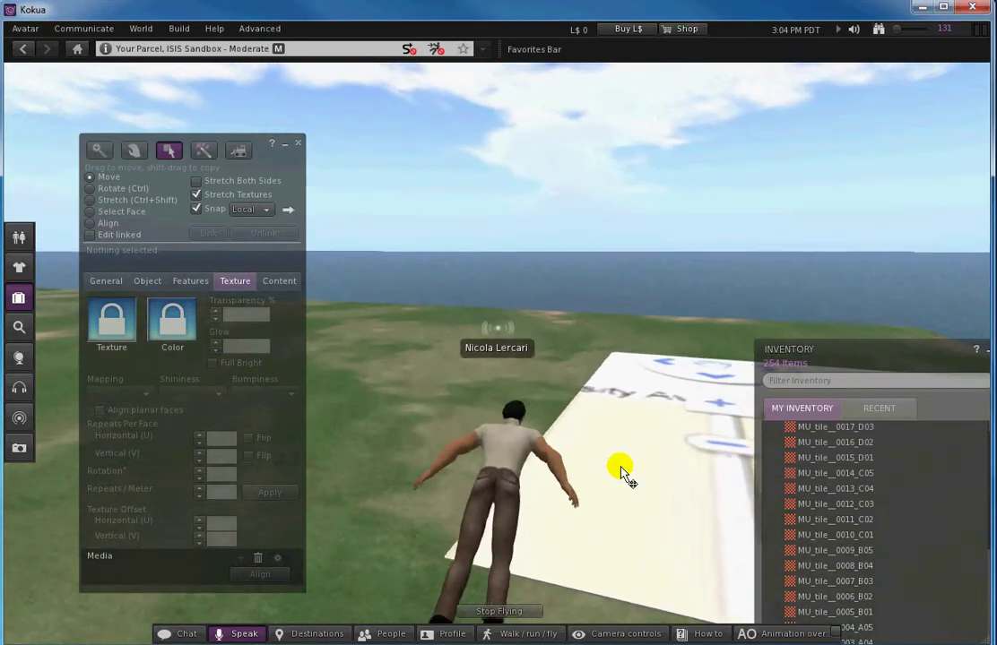
key(Right)
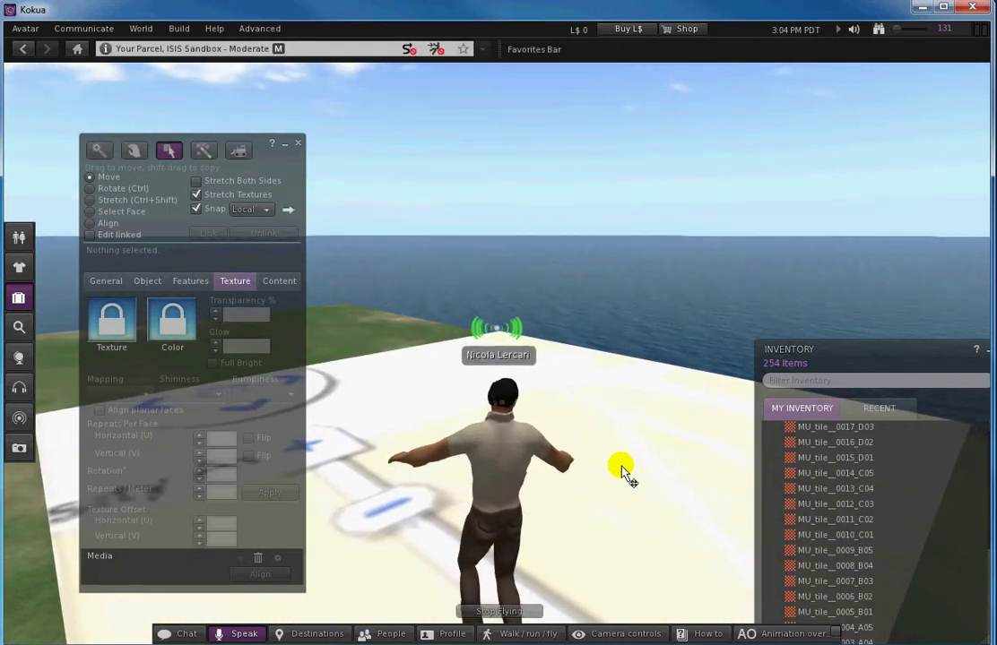
alt+drag(609, 513, 461, 391)
mouse_move(502, 359)
alt+mouse_down()
mouse_move(504, 336)
mouse_move(496, 352)
mouse_move(509, 357)
alt+mouse_up()
click(534, 344)
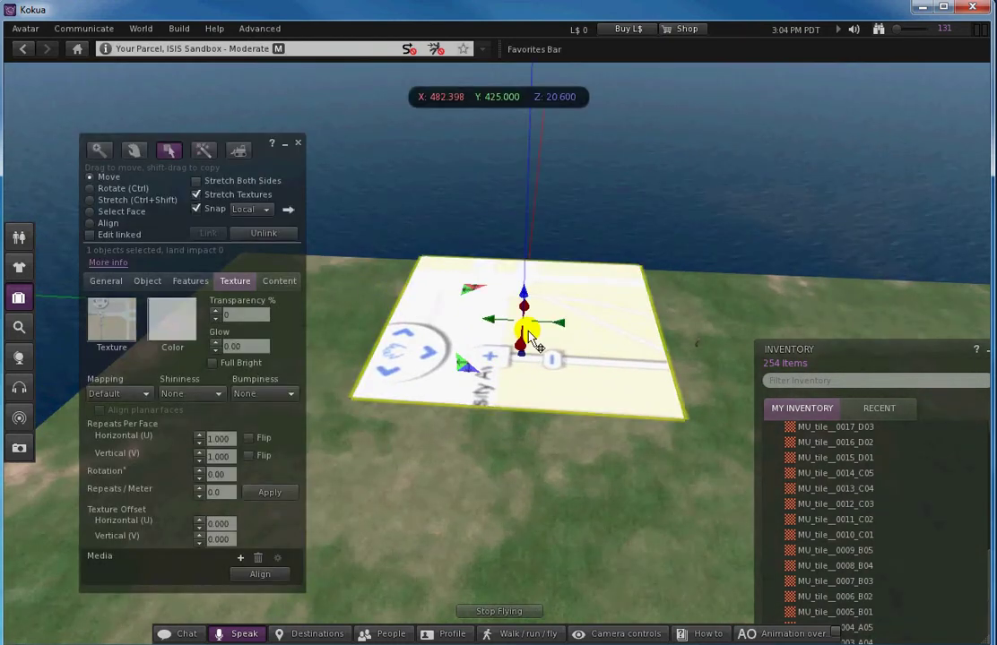
drag(556, 329, 448, 348)
alt+click(392, 418)
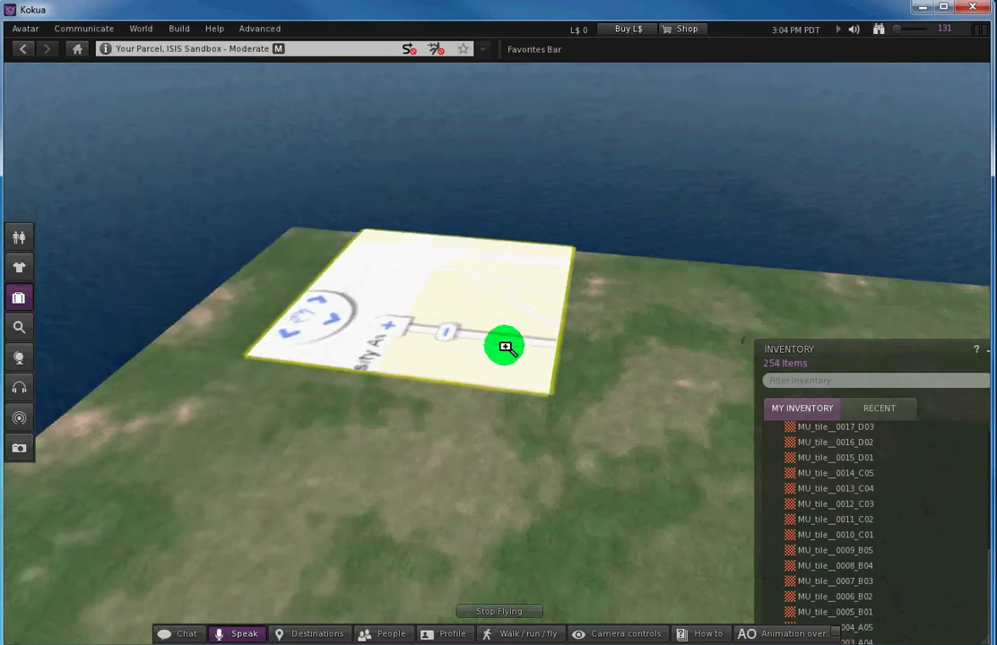
Move the selected map tile further along the Y axis to about 489.98
key(Escape)
key(Left)
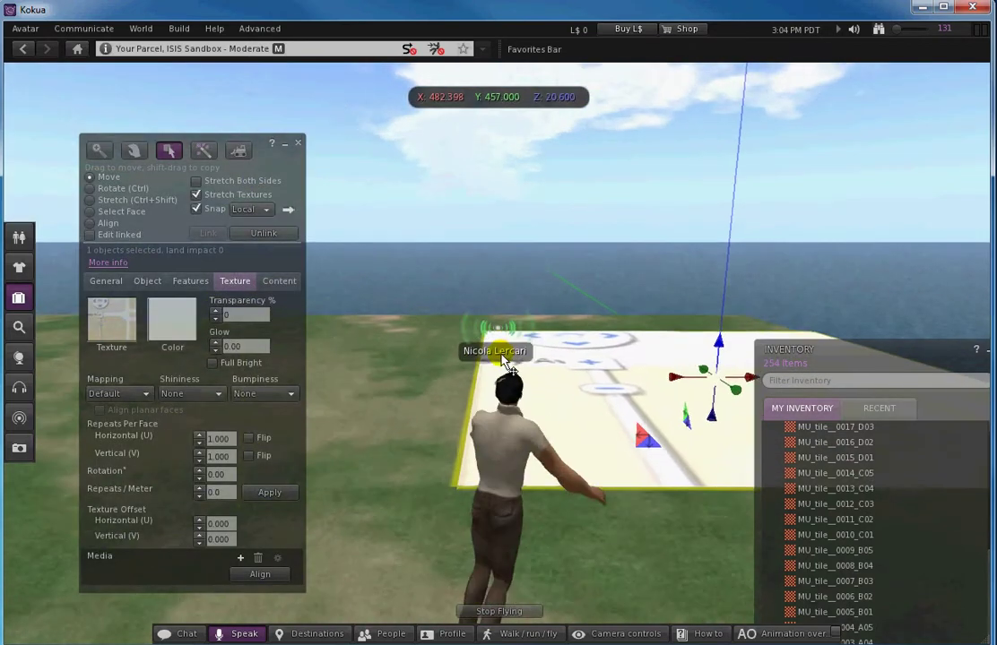
key(Up)
key(Up)
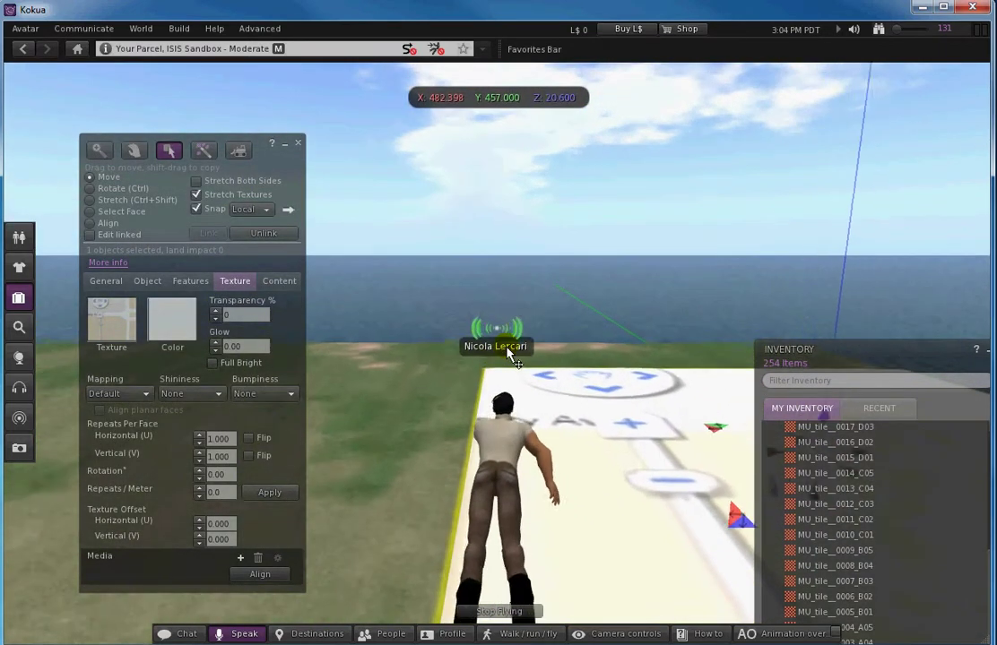
key(Right)
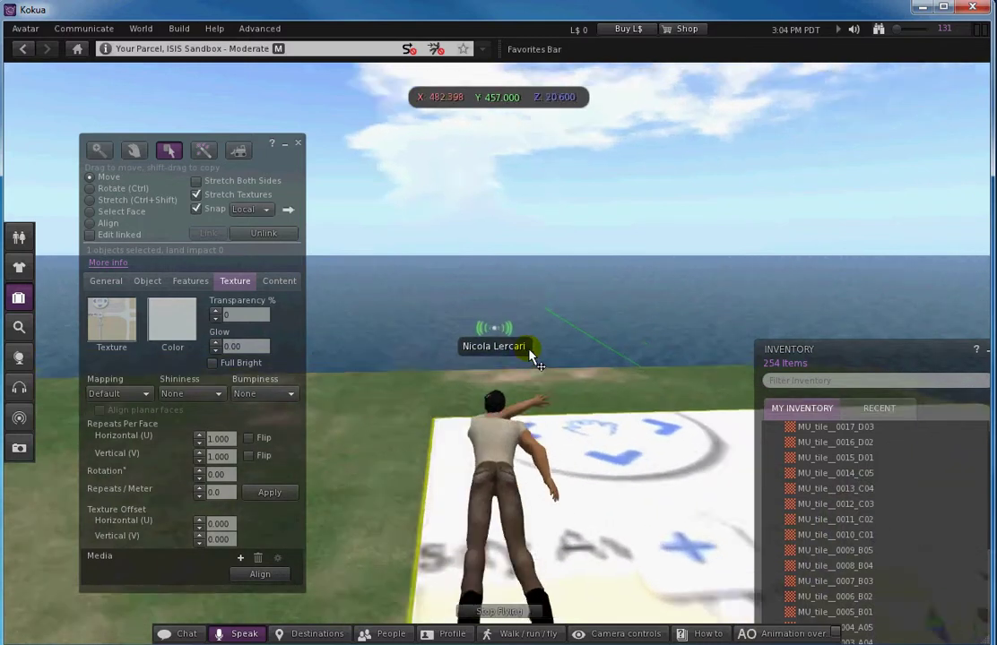
key(alt)
alt+click(397, 549)
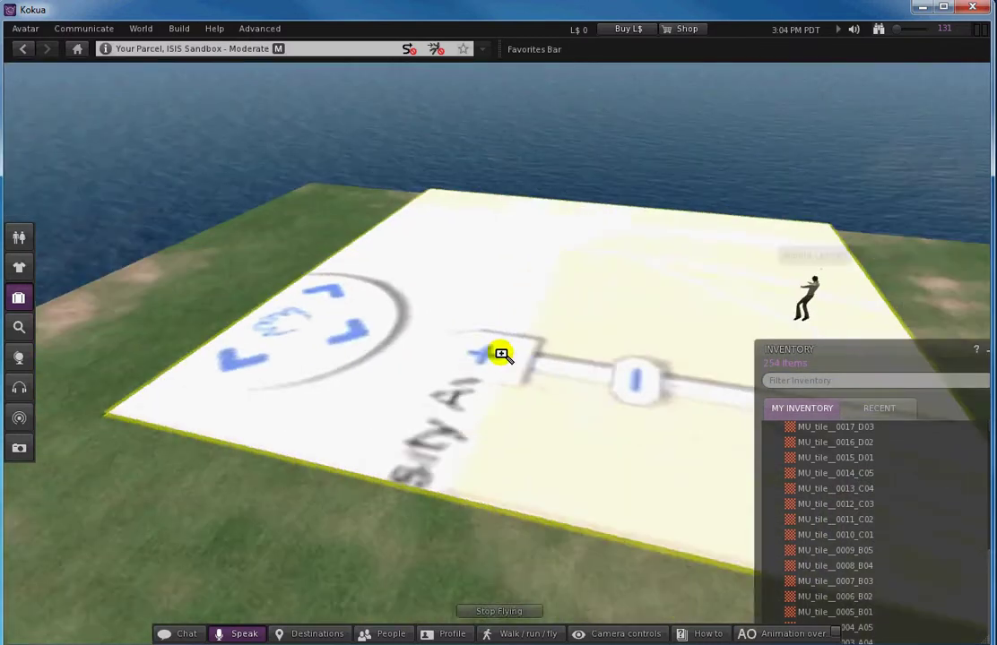
alt+drag(551, 371, 501, 360)
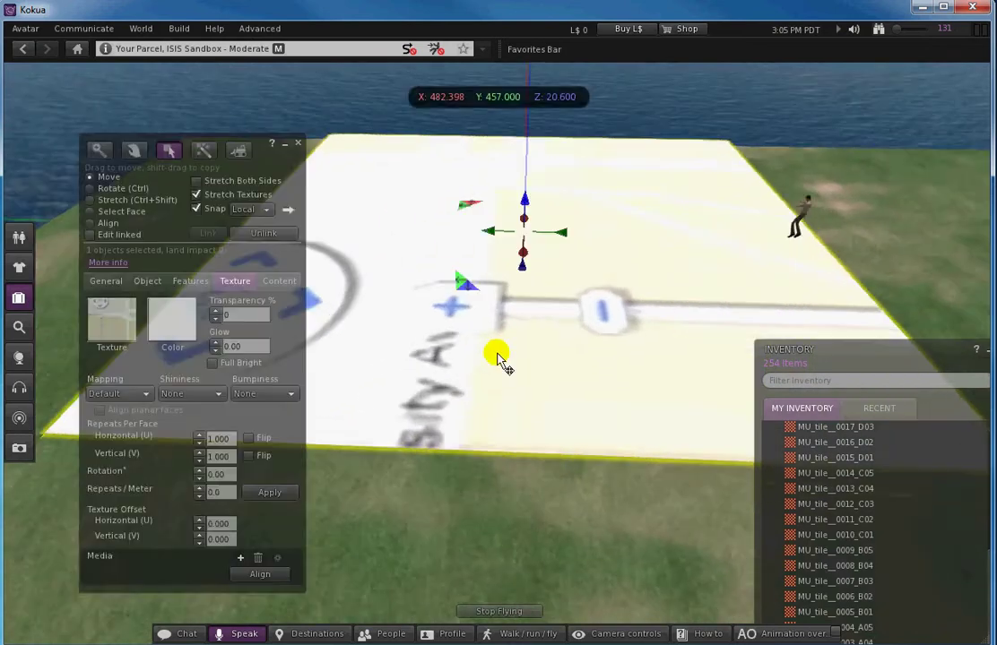
drag(304, 158, 311, 156)
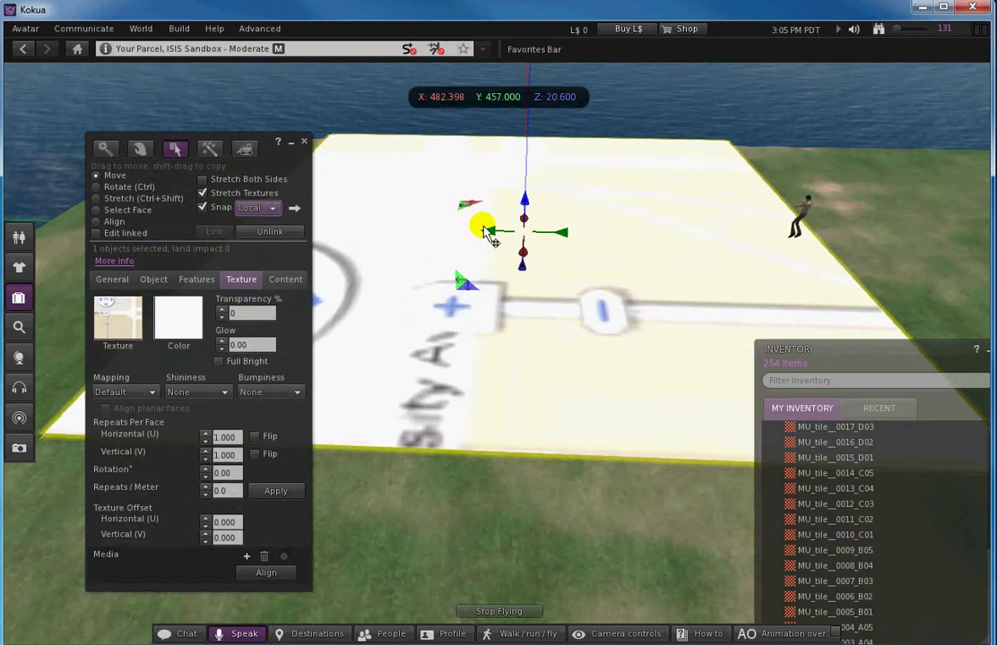
mouse_move(492, 241)
mouse_down()
mouse_move(472, 238)
mouse_move(485, 235)
mouse_up()
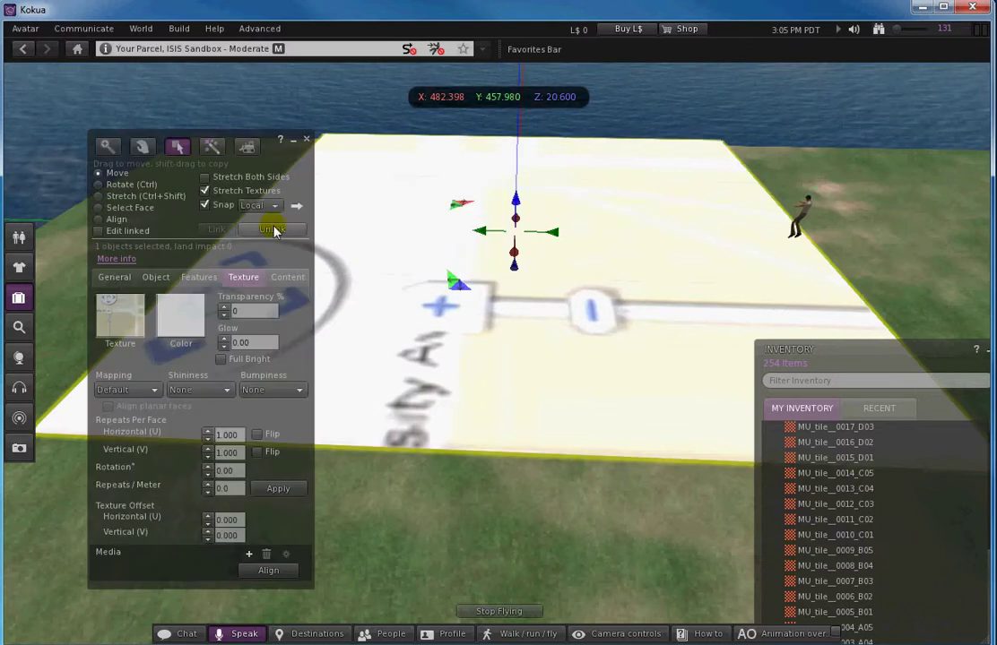
click(259, 208)
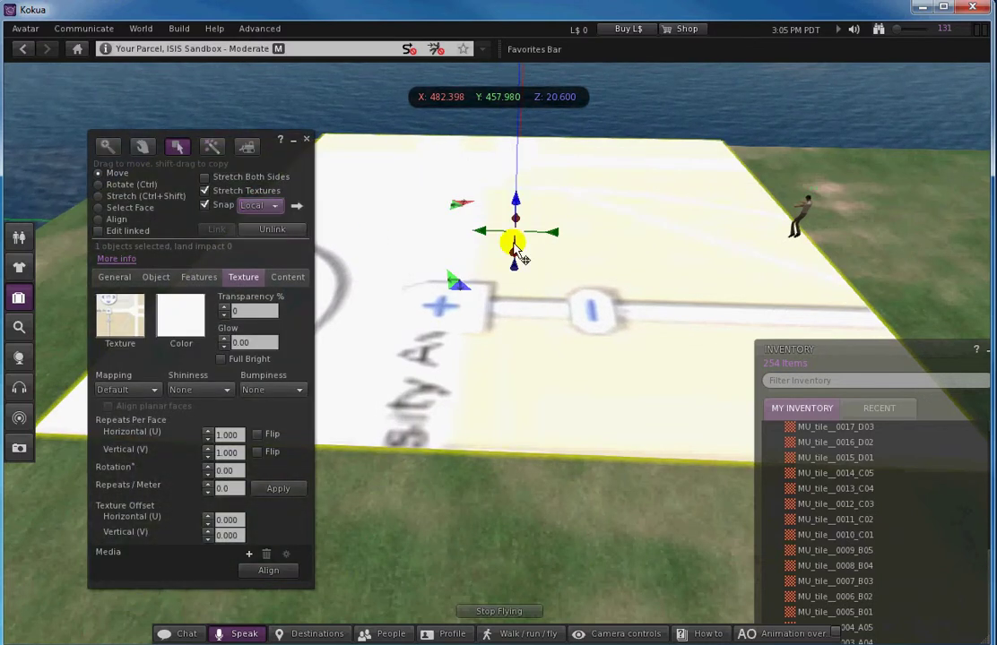
drag(492, 241, 323, 191)
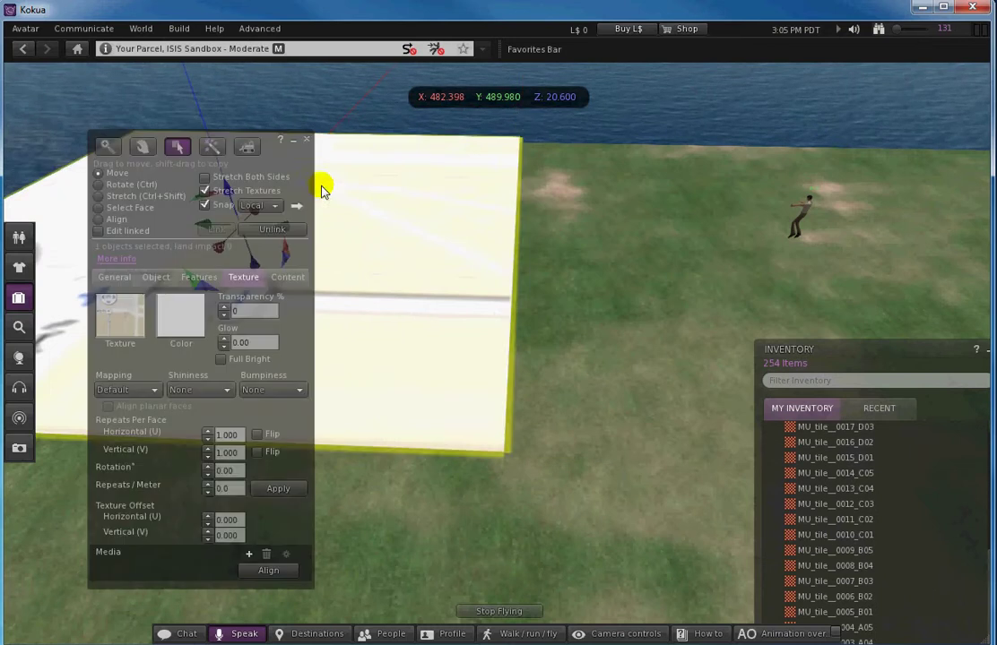
Move the map tile along the Y axis to 512.000, past the edge of the land
alt+drag(386, 399, 329, 235)
alt+drag(389, 377, 500, 359)
key(ctrl+3)
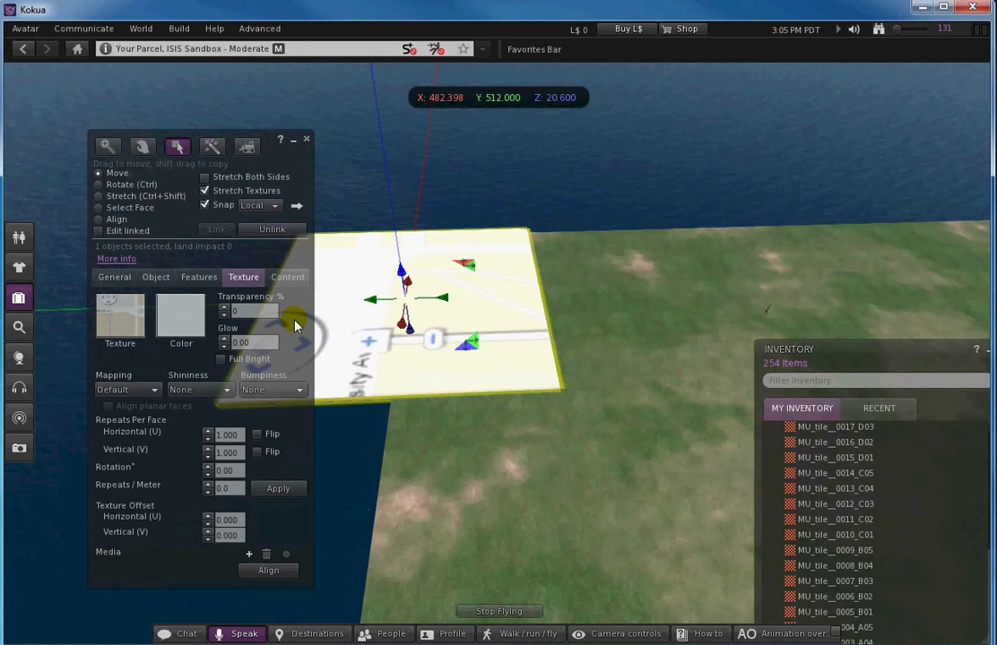
Set the texture rotation of the map tile to -90 degrees and deselect the tile
drag(255, 132, 221, 149)
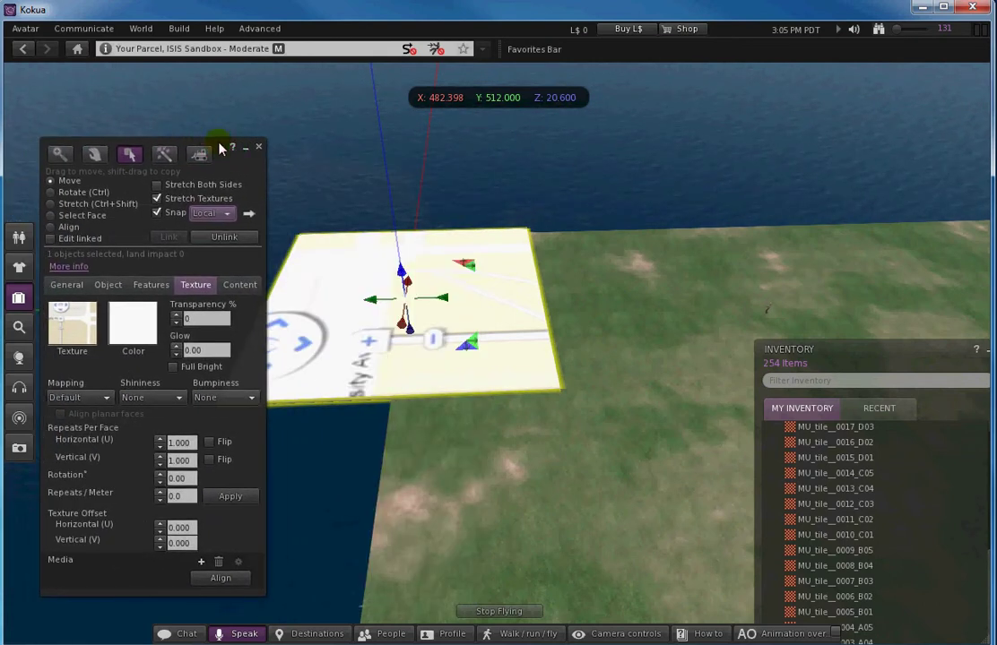
click(161, 476)
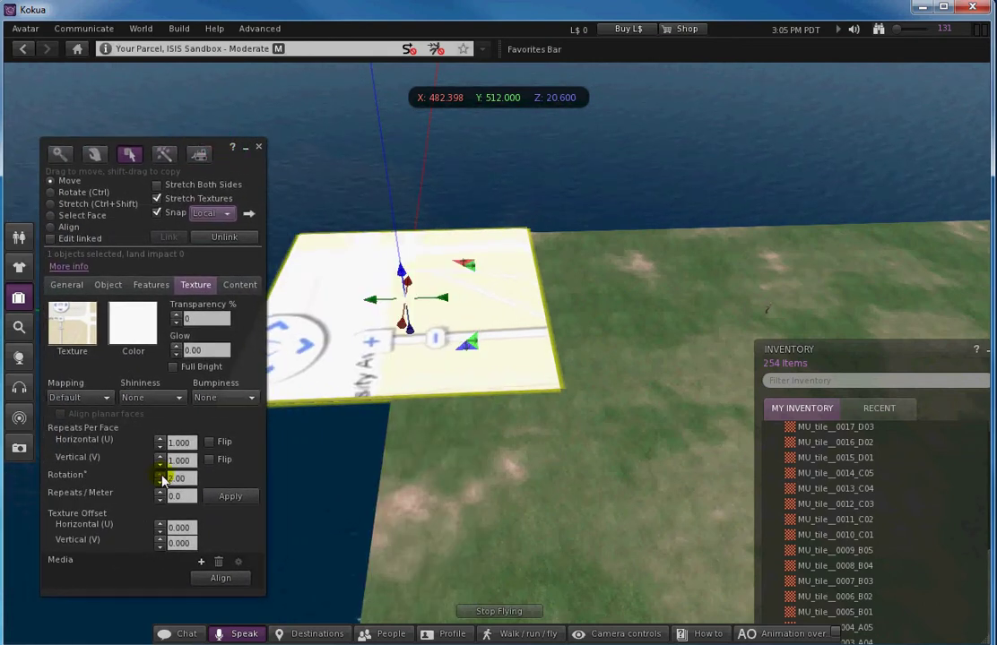
click(162, 484)
drag(162, 489, 213, 478)
text(-90)
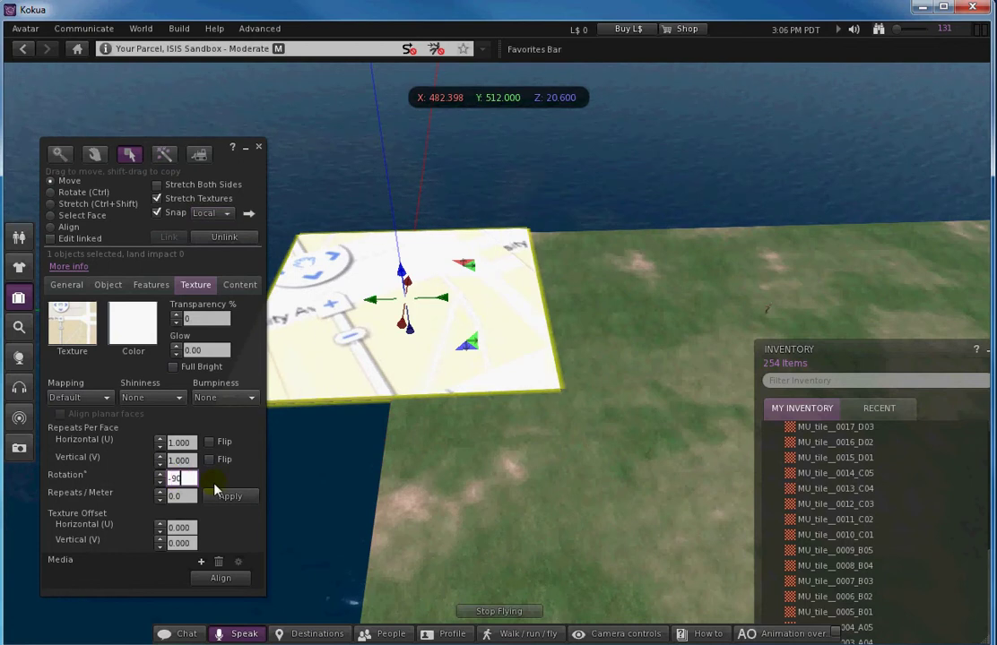
key(Return)
click(393, 372)
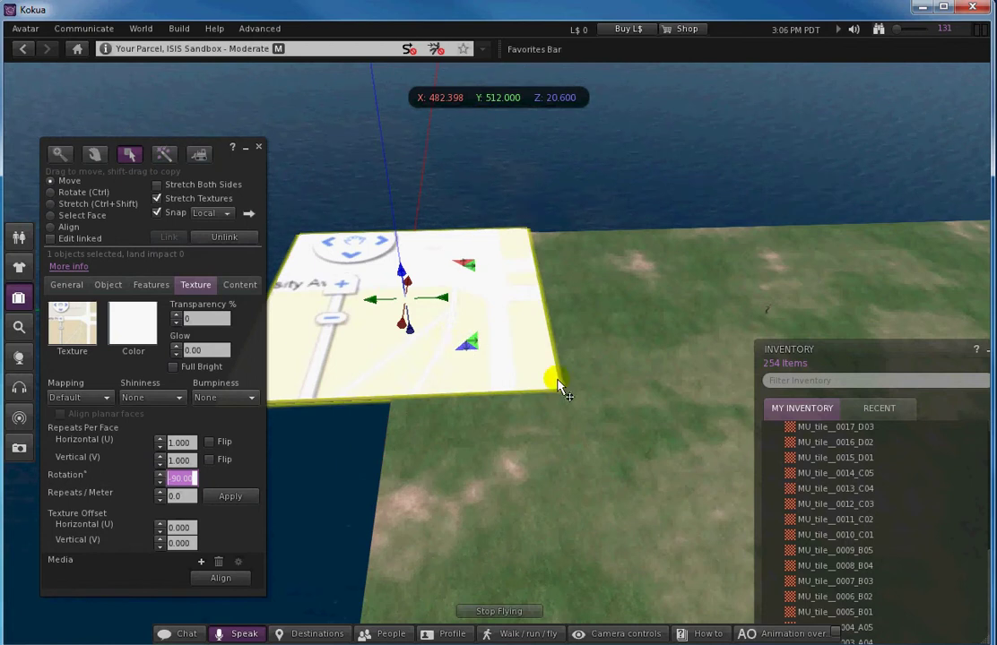
click(620, 300)
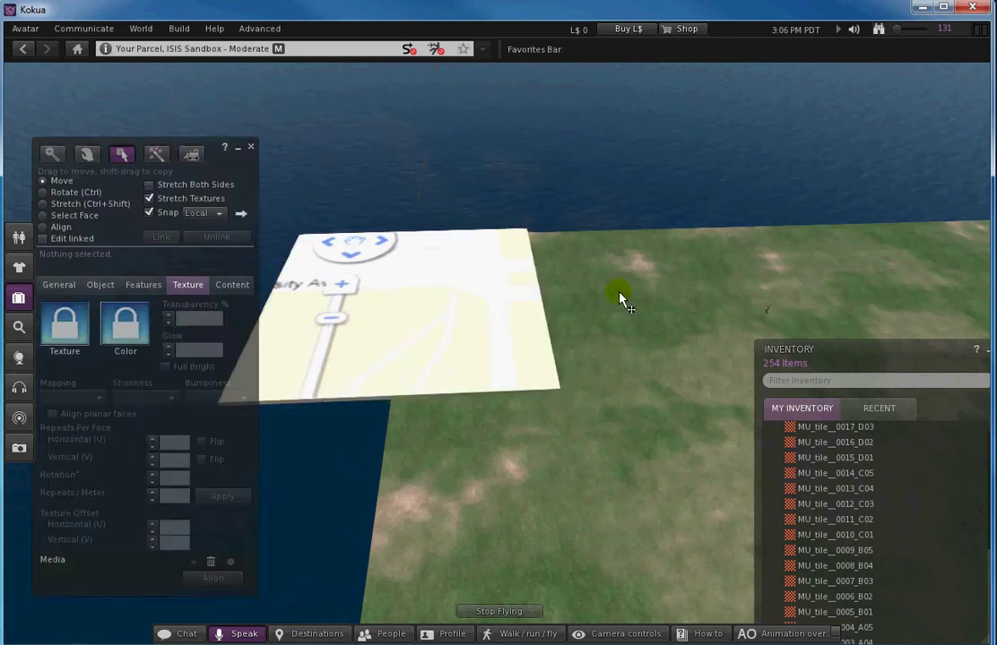
Duplicate the map tile along the Y axis and place the copy beside the original at about Y 448.3
click(518, 304)
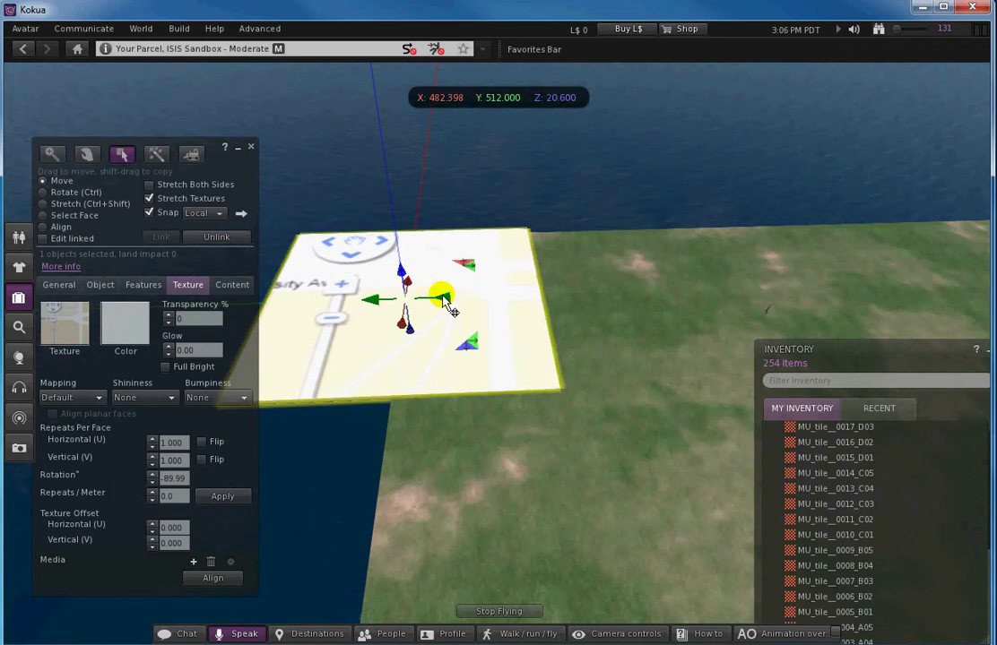
drag(447, 305, 604, 244)
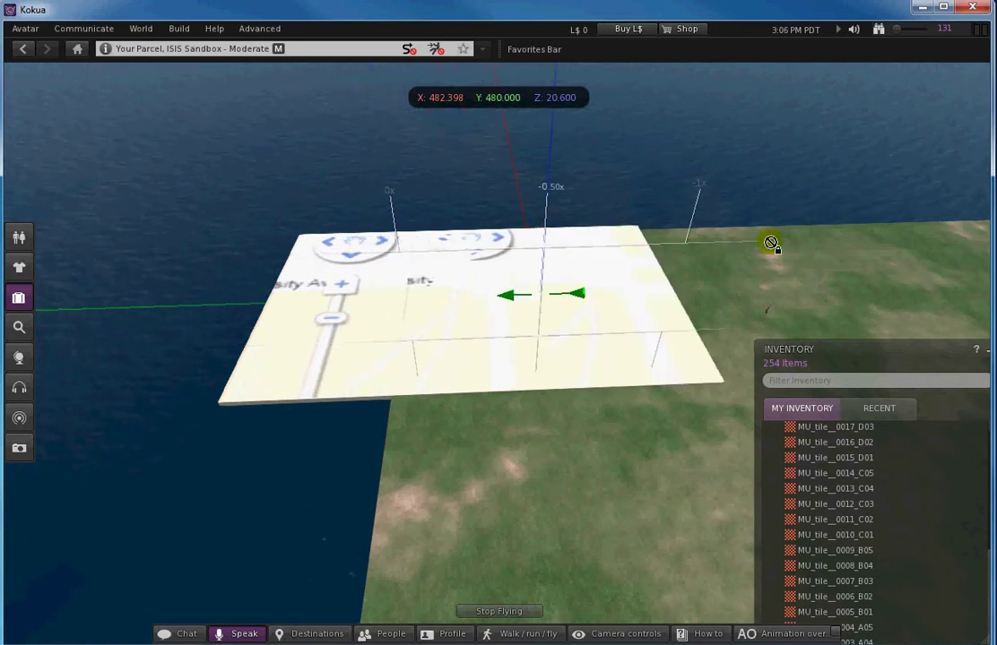
drag(771, 243, 677, 291)
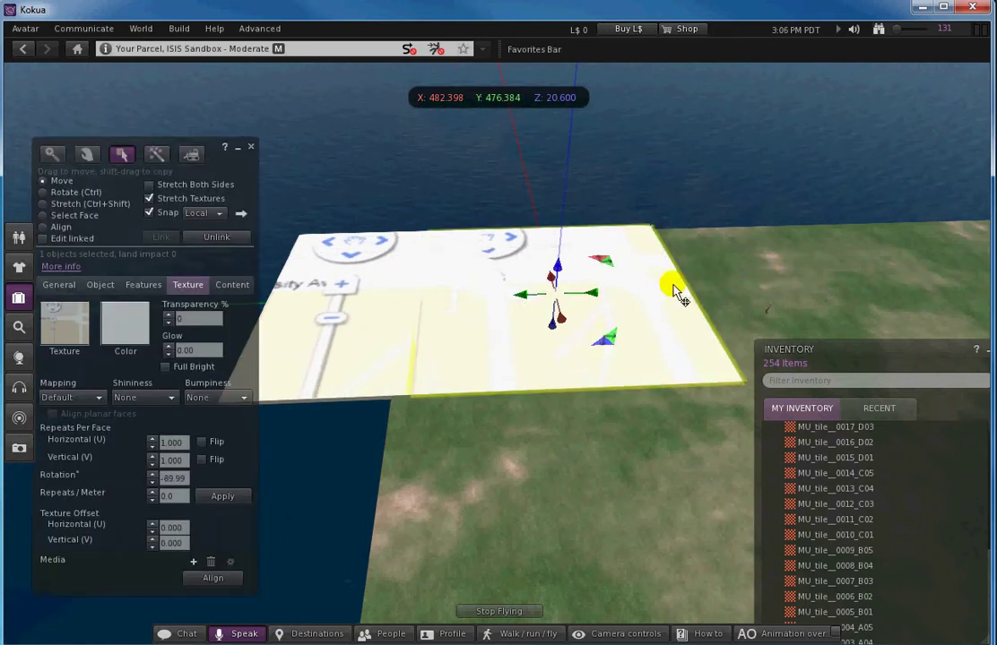
shift+drag(598, 303, 713, 190)
drag(659, 303, 635, 296)
alt+drag(529, 459, 526, 269)
alt+drag(497, 344, 498, 352)
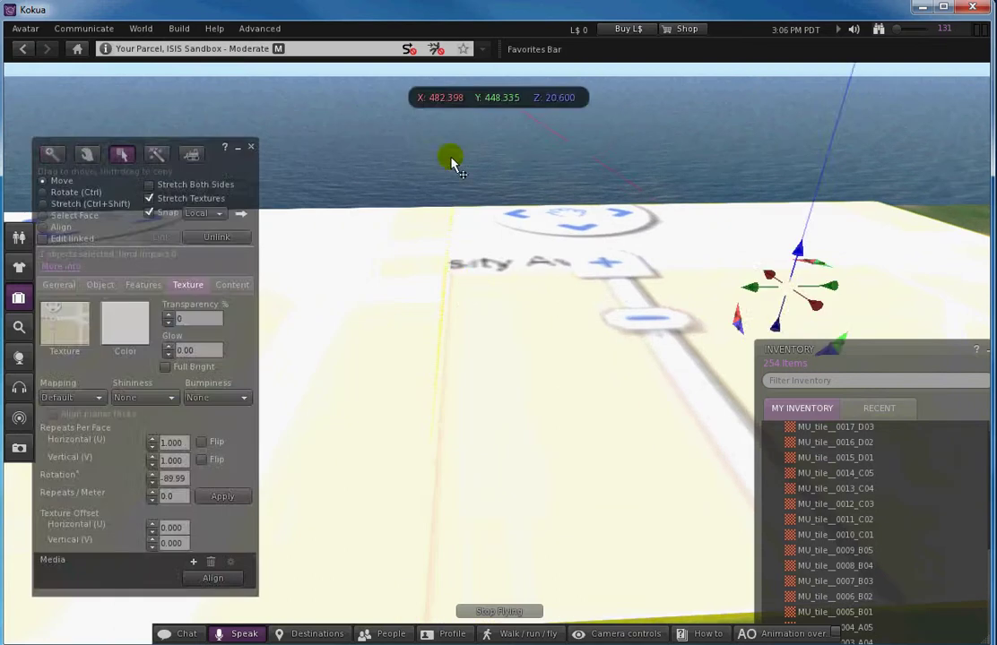
click(453, 158)
Set the snapping grid to World and align the duplicated tile with the original at Y 448.000
scroll(486, 497, down, 3)
alt+drag(516, 452, 499, 351)
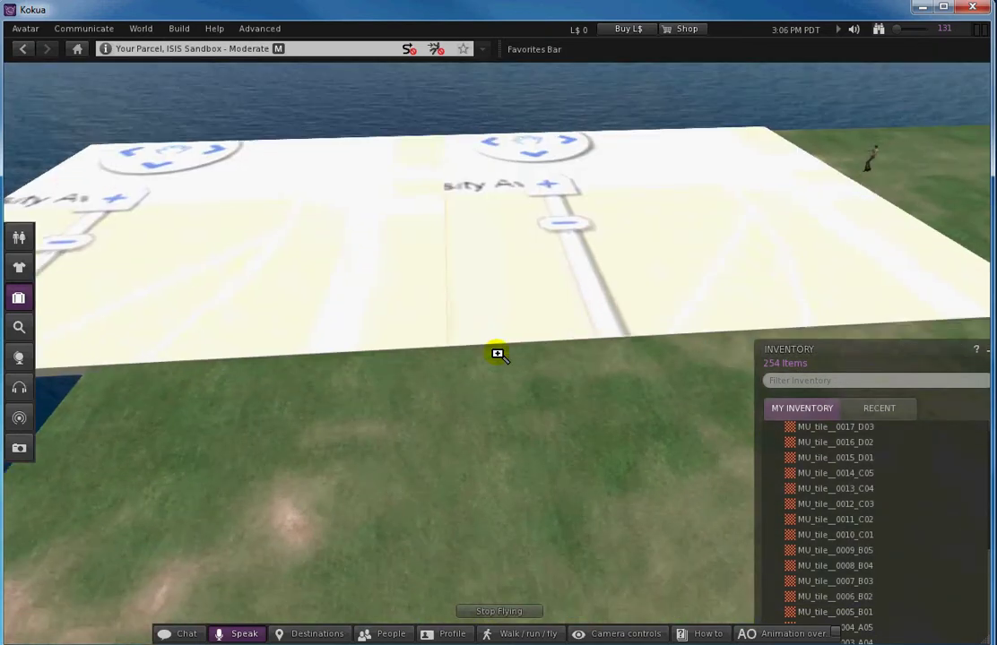
alt+drag(516, 454, 505, 358)
click(205, 214)
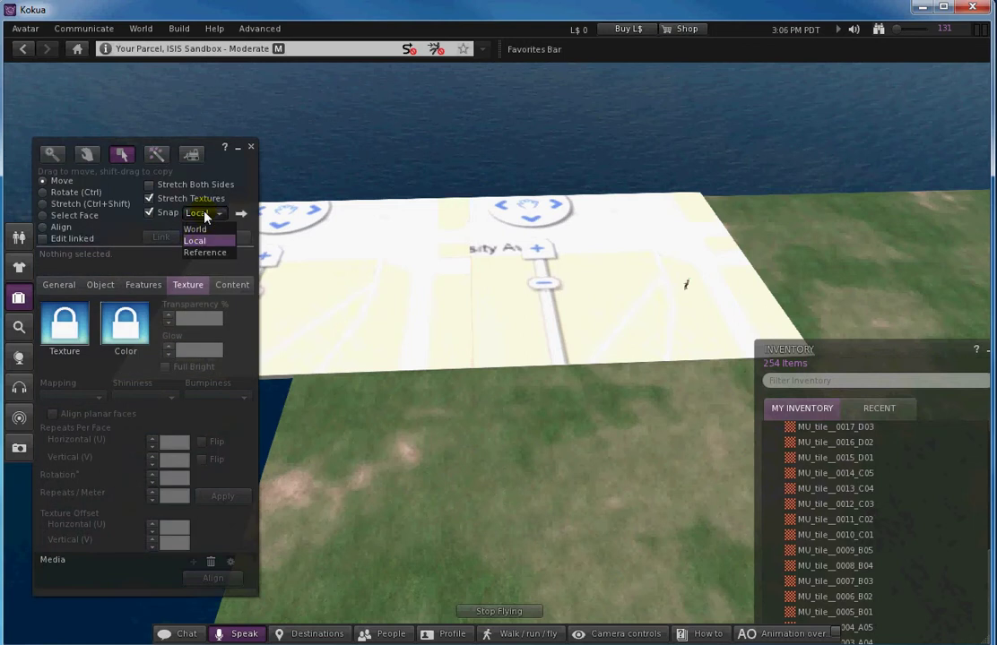
click(197, 230)
click(512, 277)
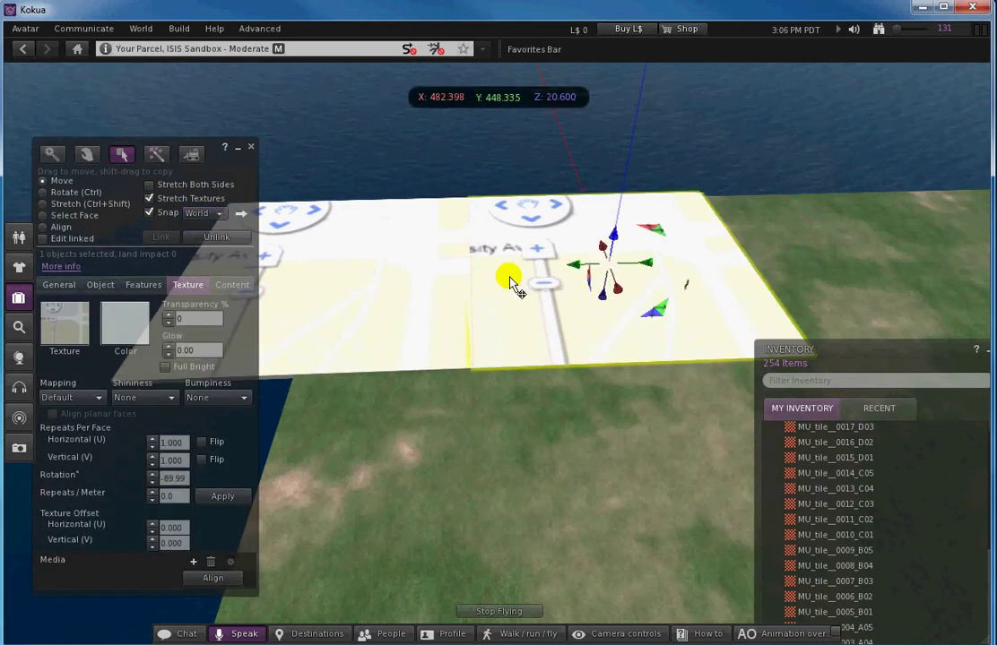
drag(579, 270, 587, 184)
alt+drag(476, 312, 546, 332)
click(420, 121)
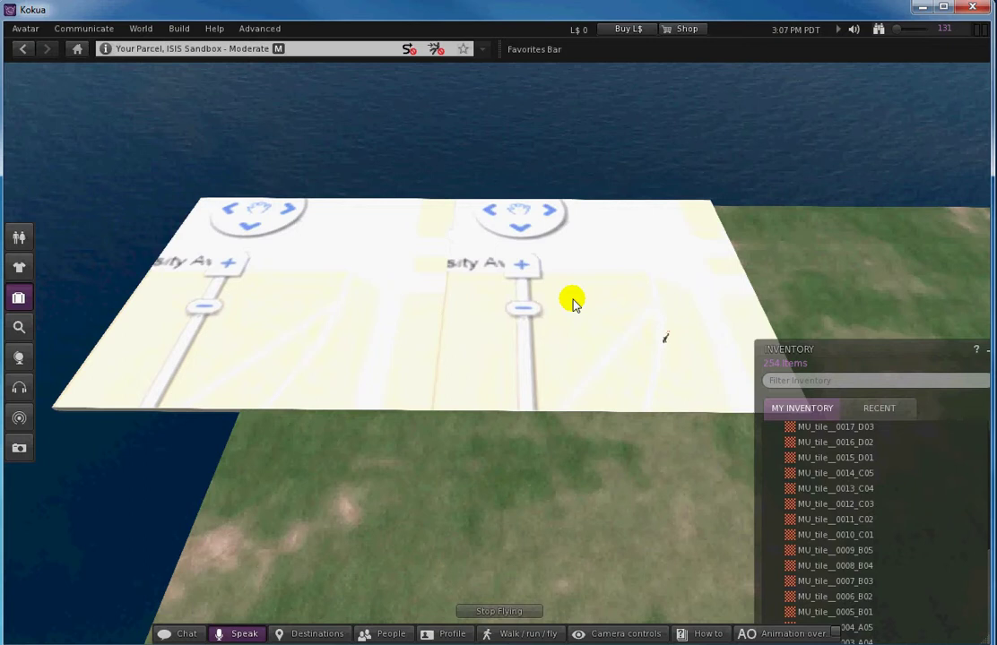
Rename the original map tile as MU_map_tileA01 and copy the name
click(574, 302)
click(101, 286)
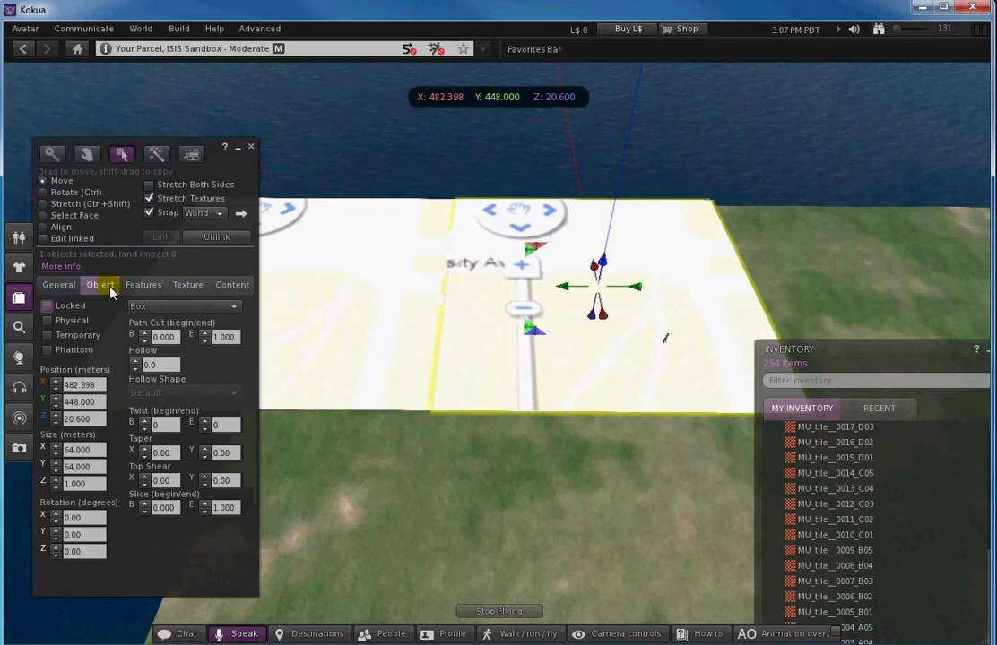
click(59, 285)
click(356, 289)
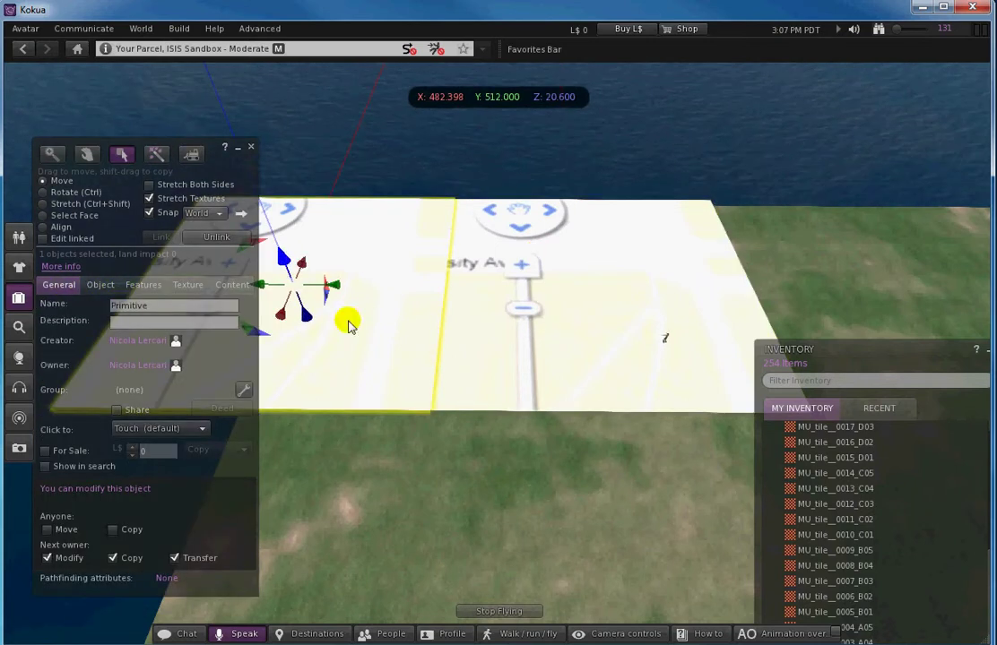
drag(158, 307, 78, 305)
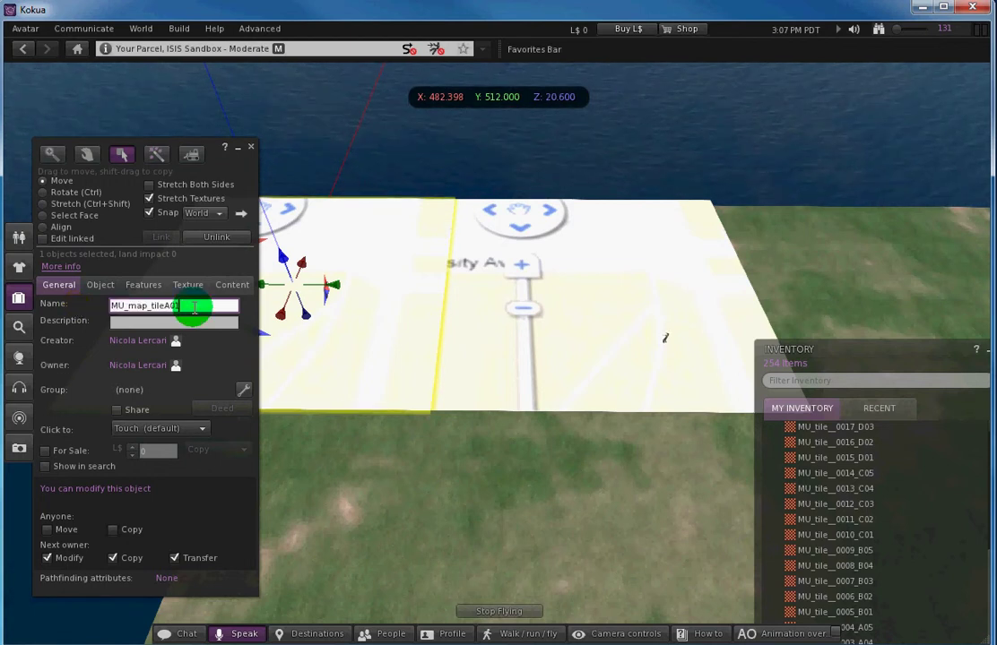
right_click(145, 307)
click(169, 325)
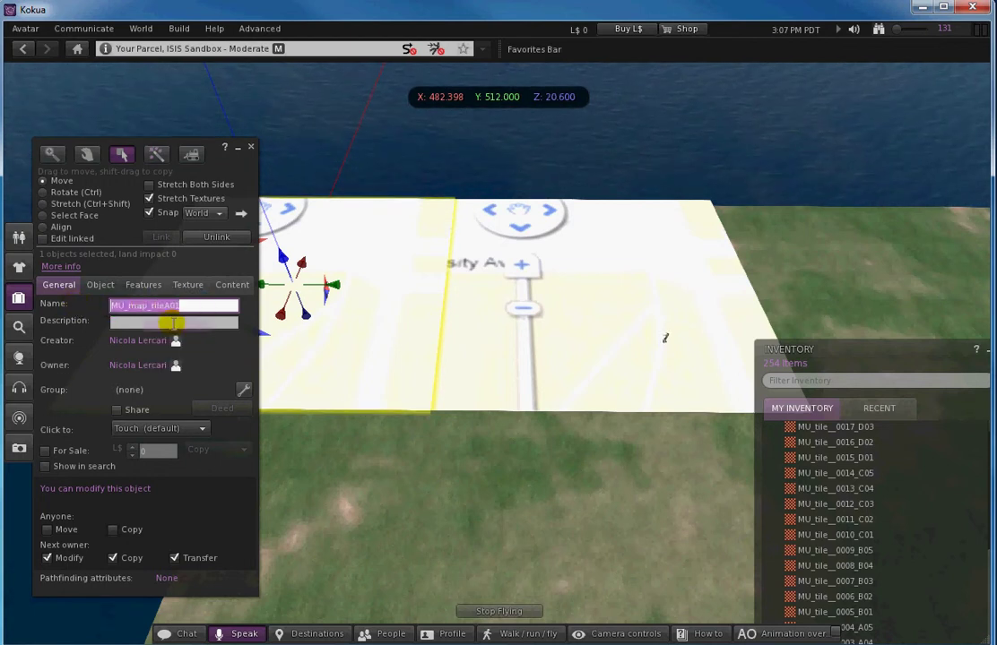
Rename the duplicated tile as MU_map_tileA02 using the copied name, and deselect it
click(453, 349)
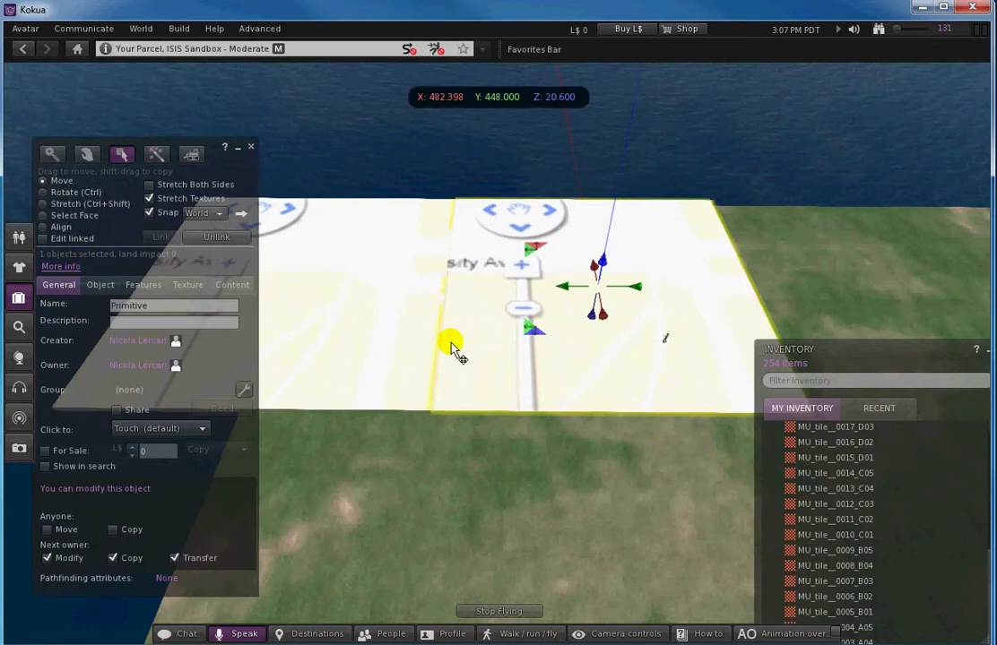
click(154, 288)
click(77, 287)
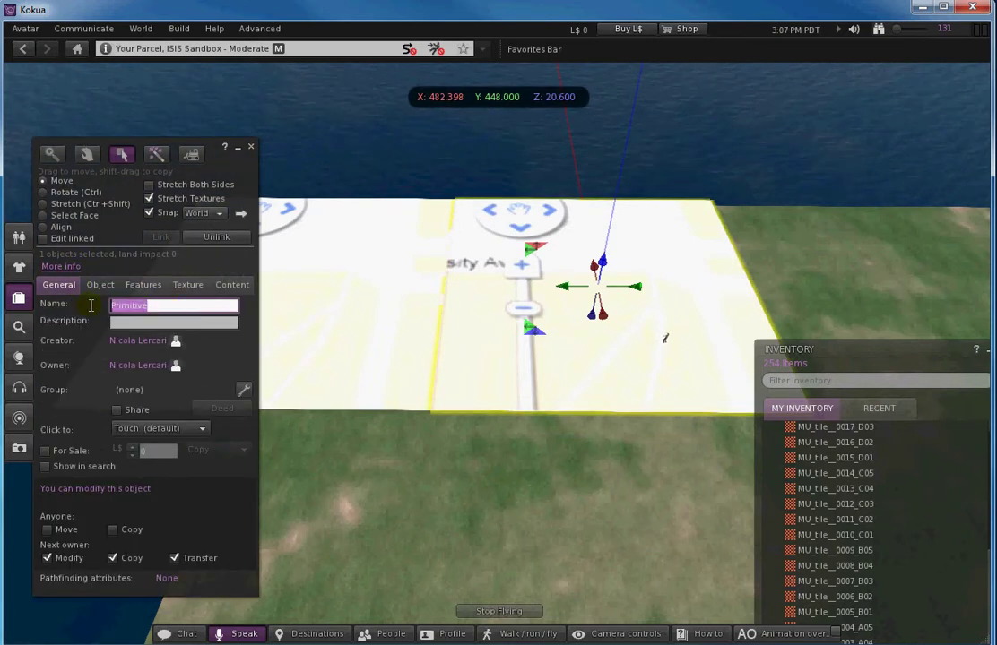
right_click(152, 306)
click(166, 338)
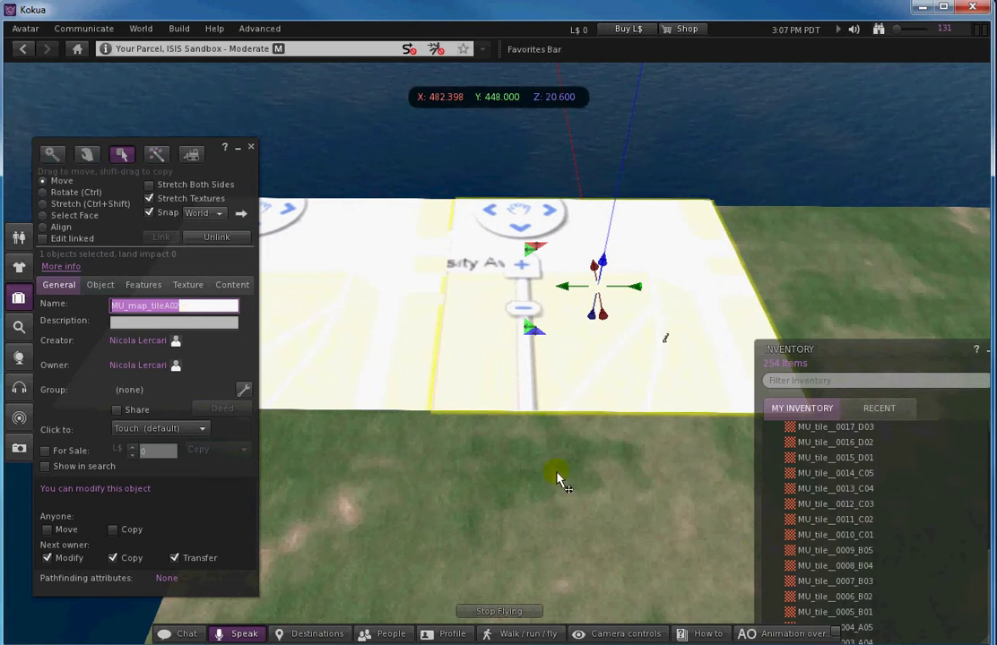
click(507, 439)
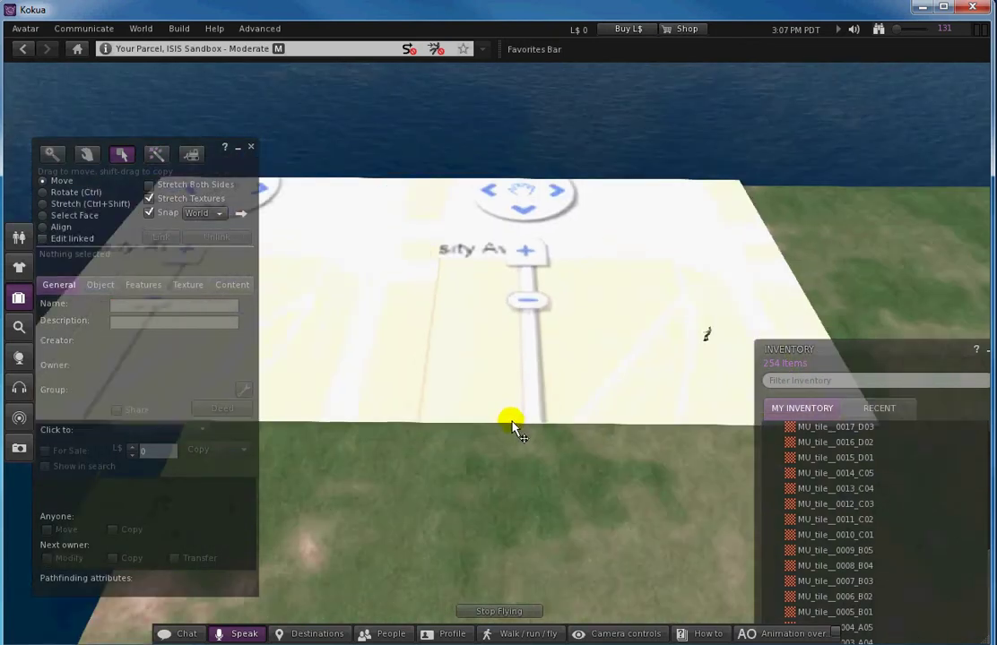
Apply the texture MU_tile__0001_A02 to the tile MU_map_tileA02 and deselect it
click(540, 377)
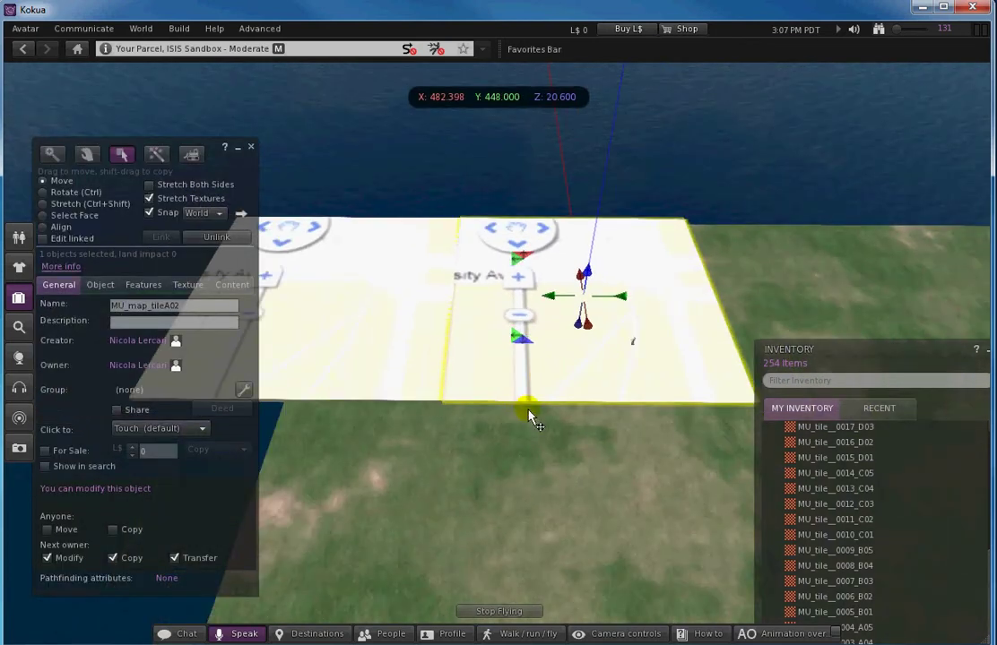
click(188, 286)
click(67, 323)
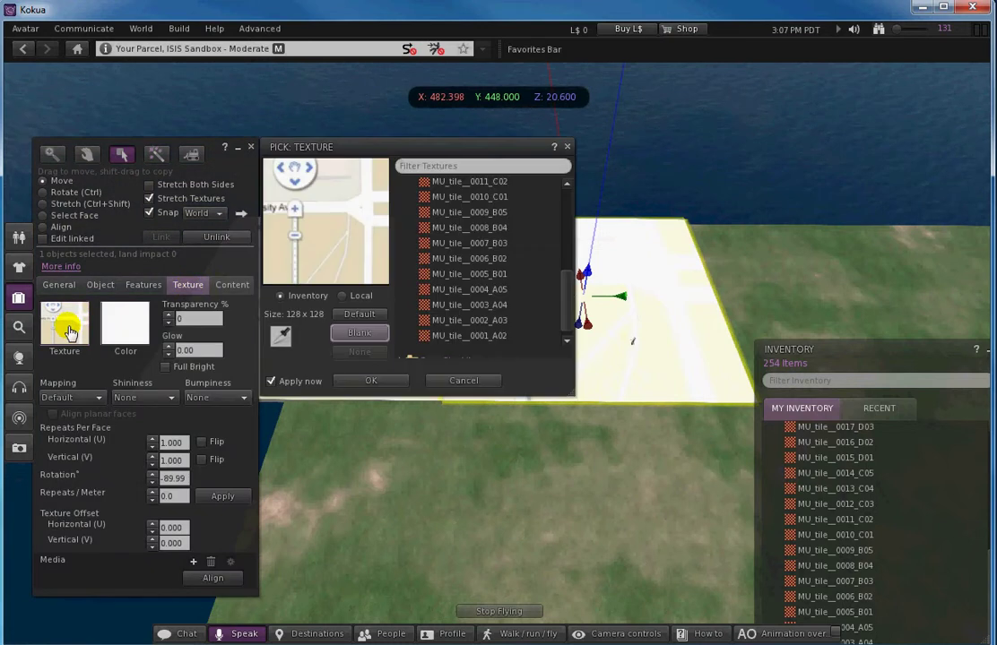
click(499, 336)
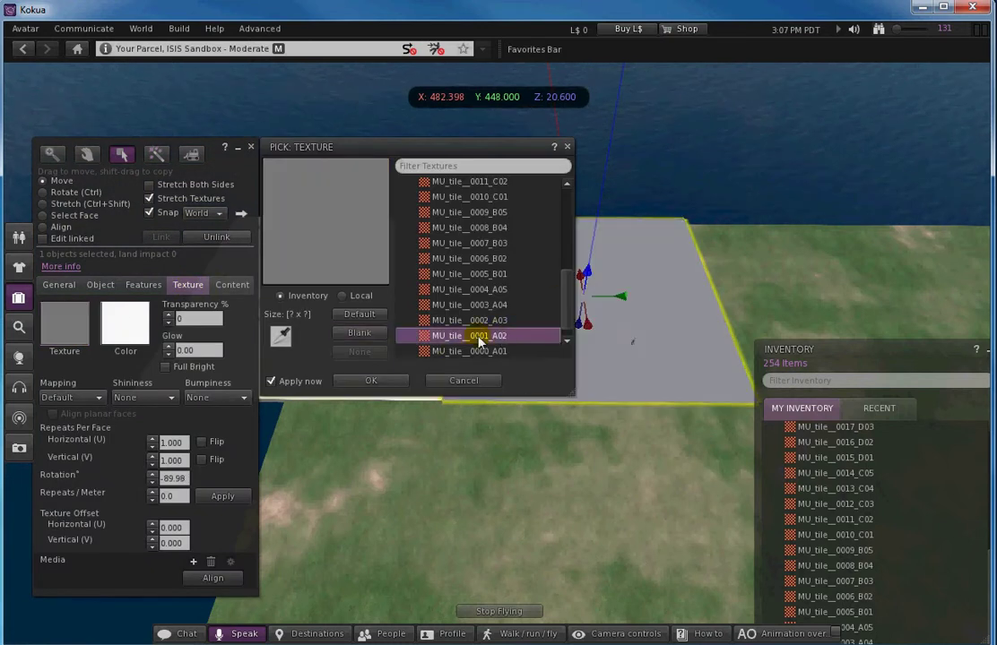
click(371, 381)
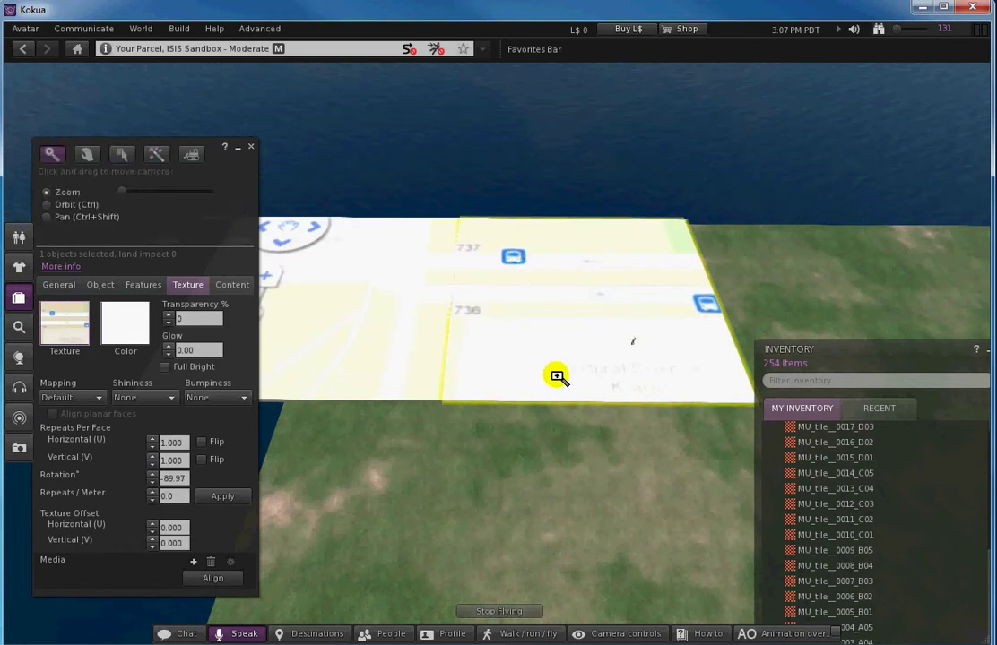
alt+drag(557, 378, 497, 353)
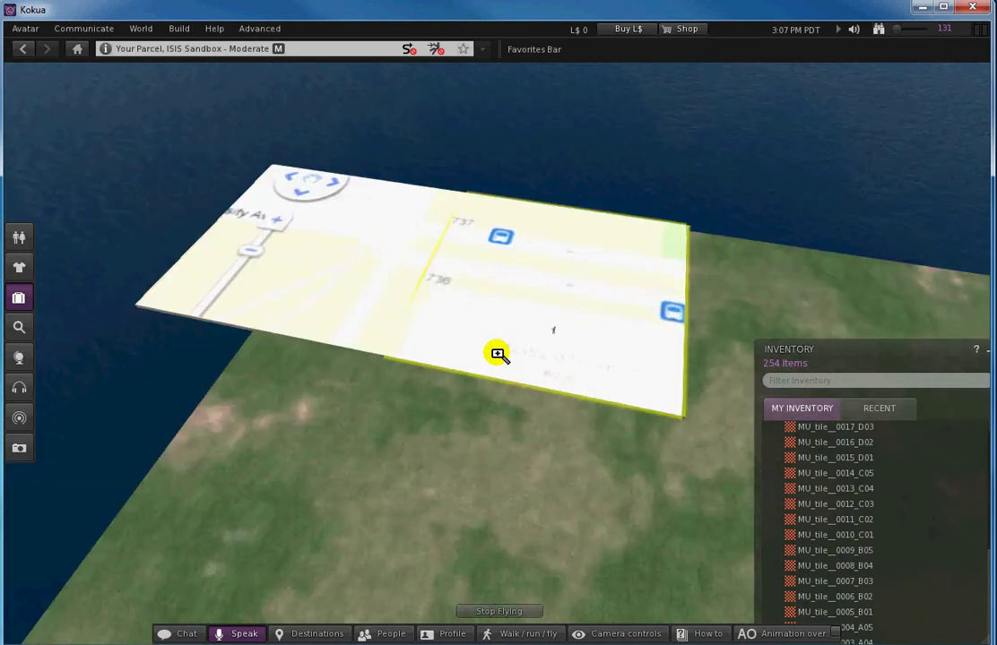
click(460, 438)
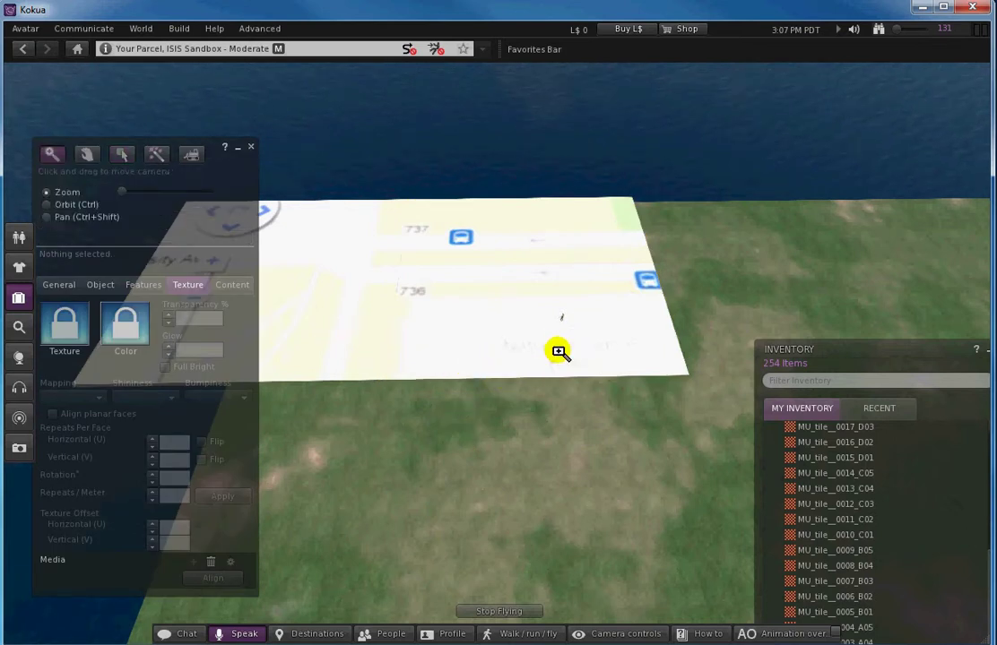
Select both map tiles and move them together along the Y axis to about Y 447.869
alt+drag(559, 350, 423, 350)
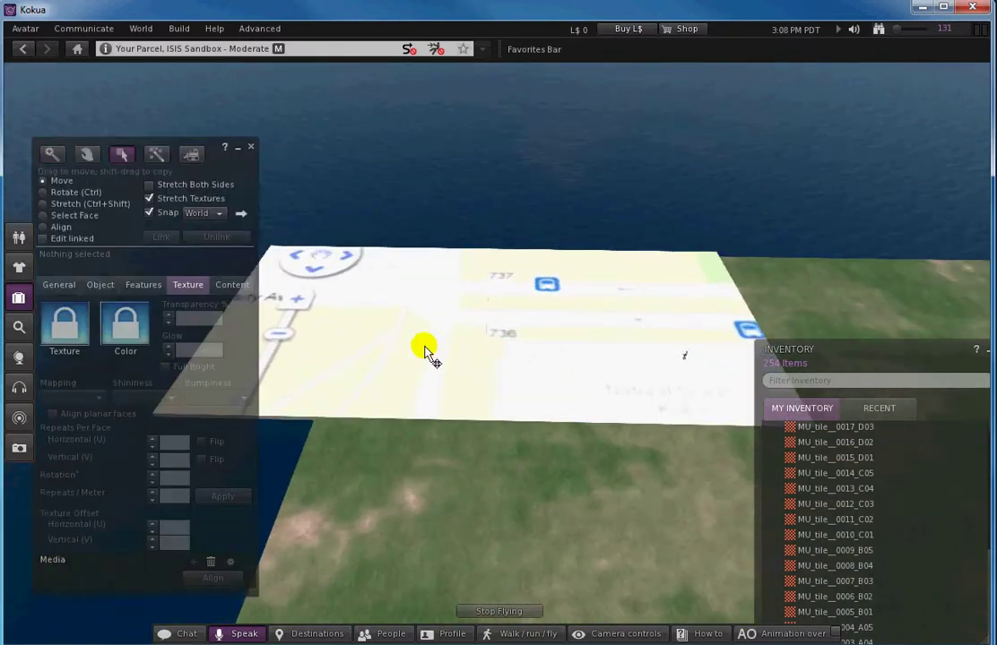
click(552, 370)
drag(535, 332, 660, 330)
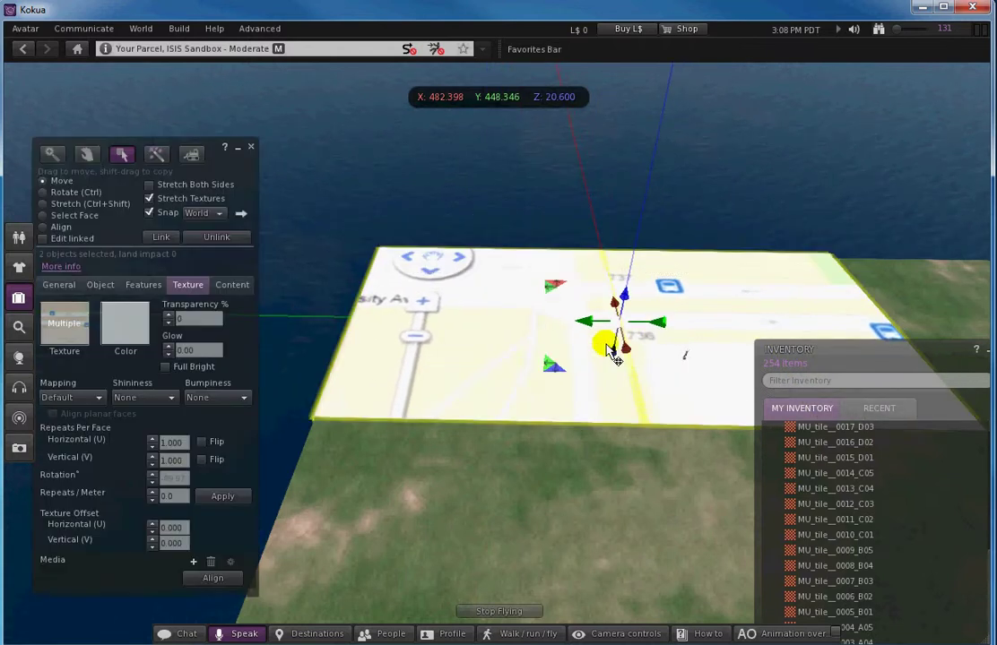
alt+drag(415, 381, 520, 345)
drag(681, 242, 684, 233)
alt+drag(743, 316, 514, 356)
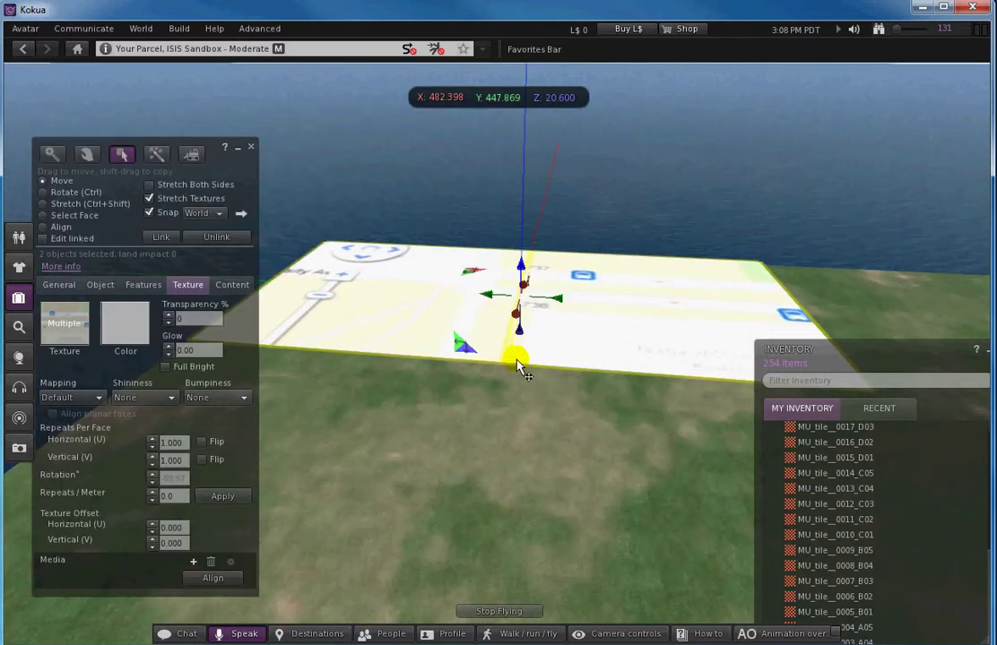
Reselect both map tiles and duplicate the pair along the Y axis, placing the copy at about Y 371.478
key(Up)
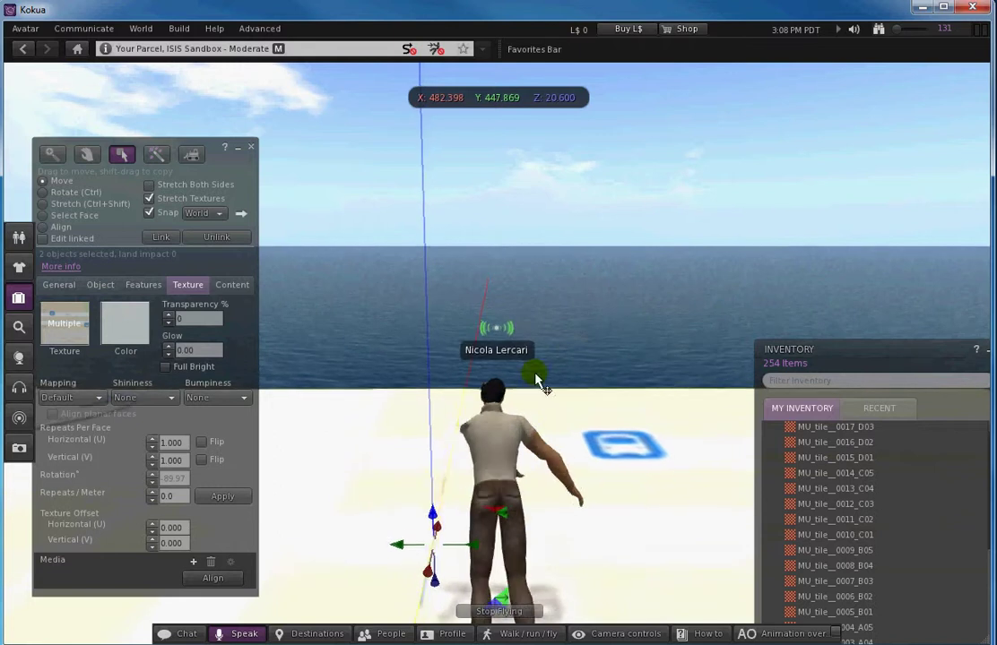
alt+drag(581, 458, 513, 343)
click(489, 461)
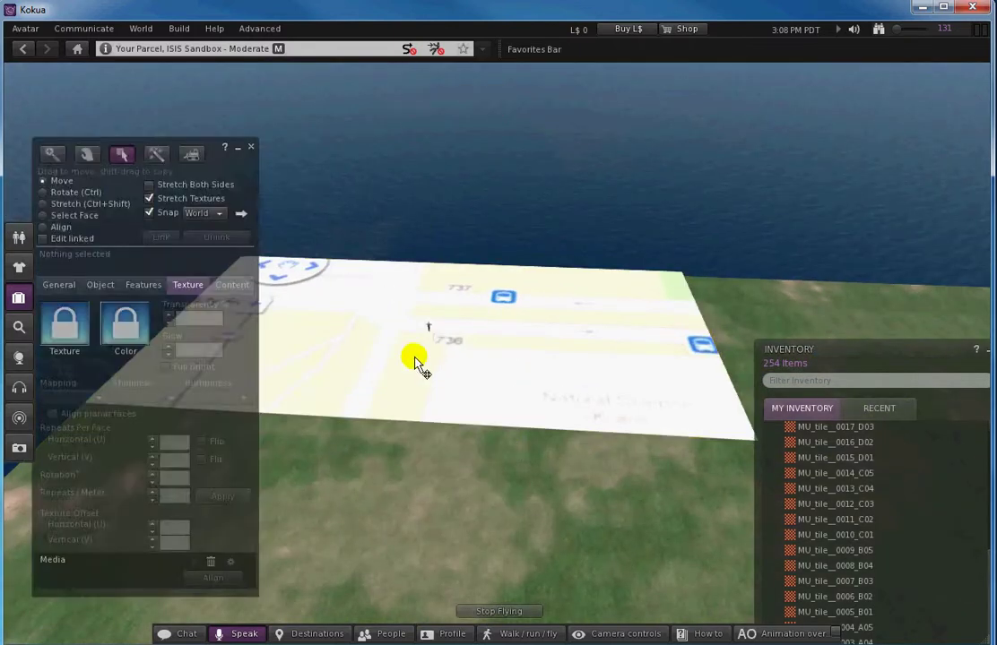
click(391, 356)
shift+click(537, 390)
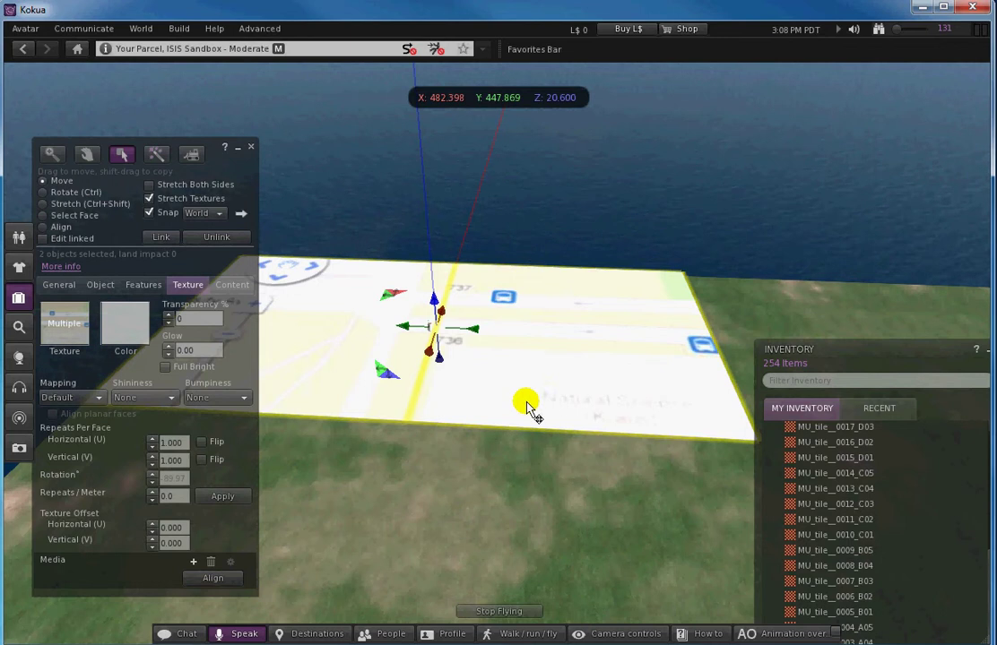
alt+drag(517, 520, 460, 308)
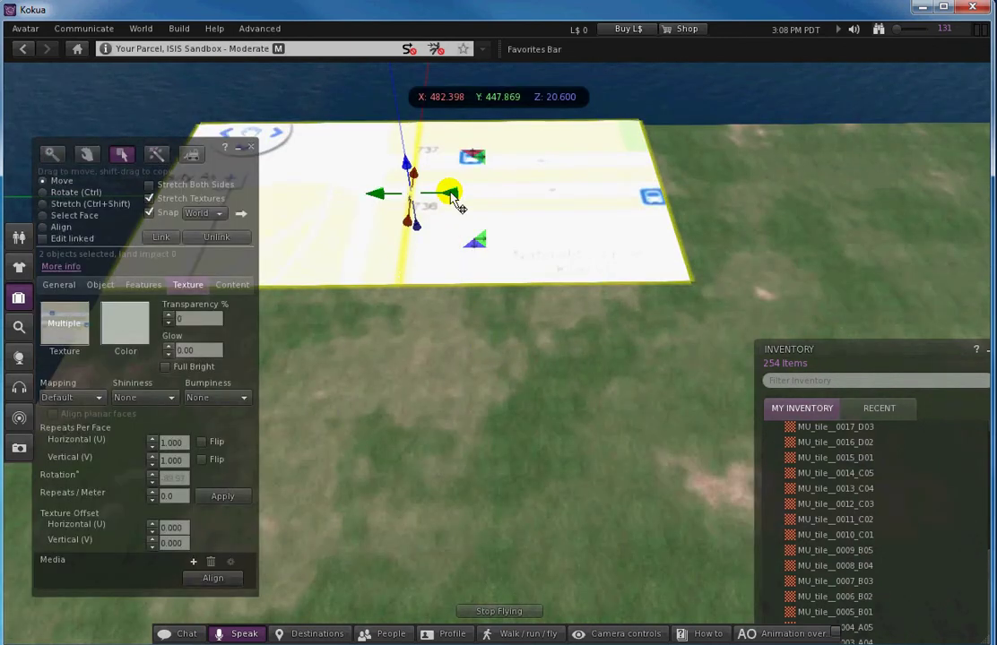
drag(452, 196, 662, 112)
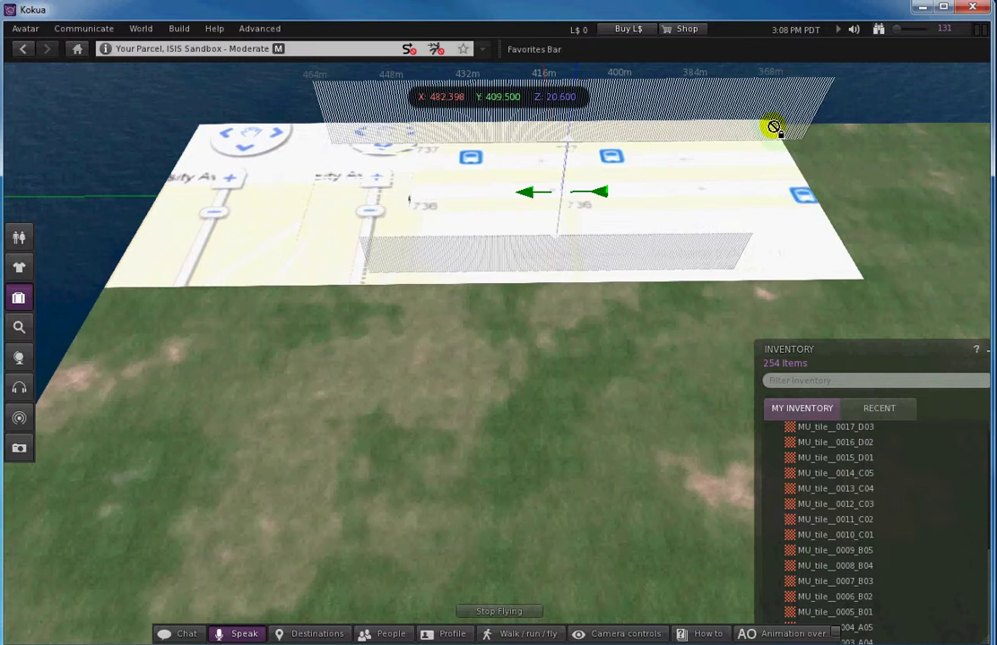
drag(848, 155, 848, 155)
drag(614, 206, 753, 202)
Move the duplicated pair along the Y axis to adjoin the original row, with its tiles at Y 352.000 and Y 288.000
key(Right)
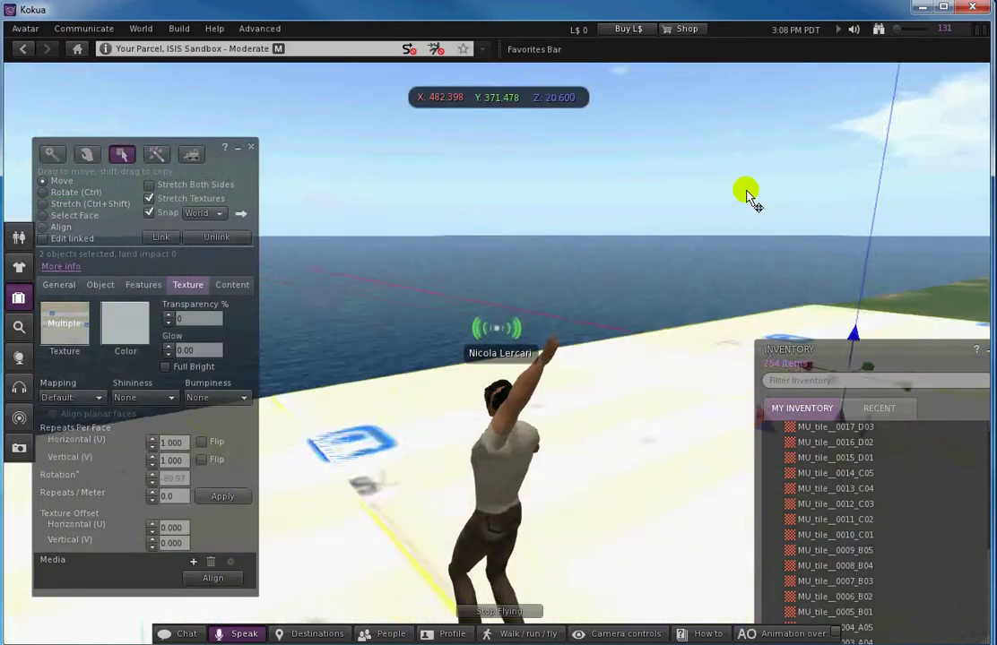
key(Up)
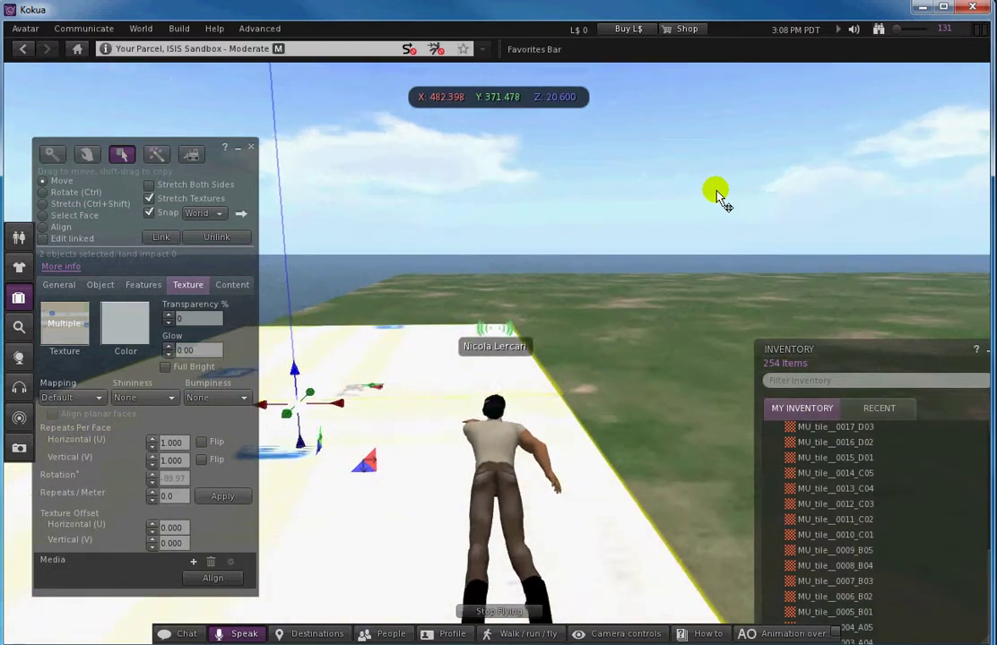
key(Page_Up)
key(Page_Up)
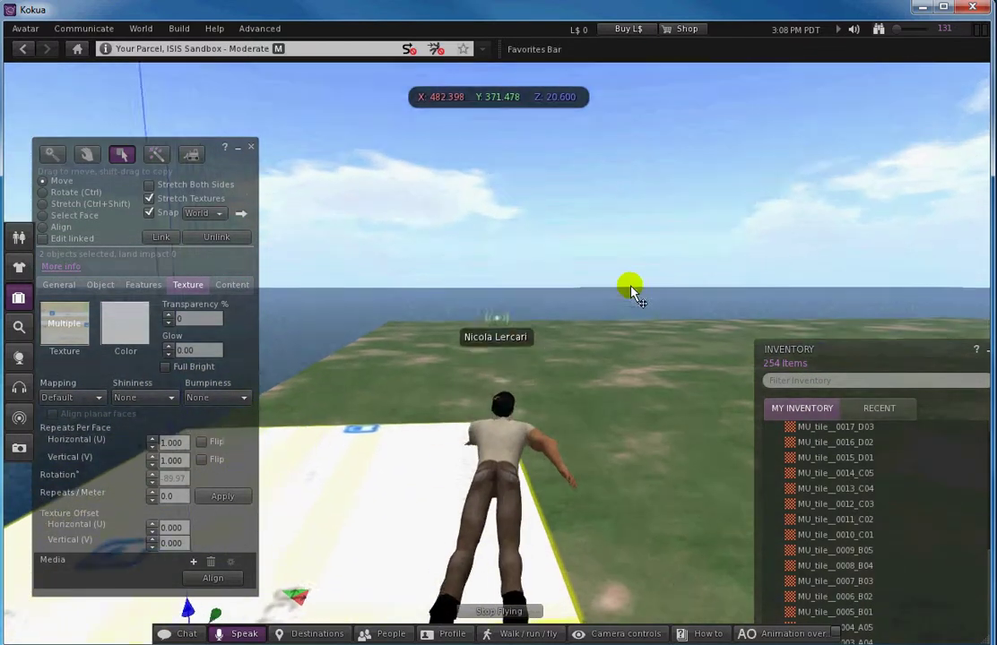
alt+drag(419, 476, 727, 240)
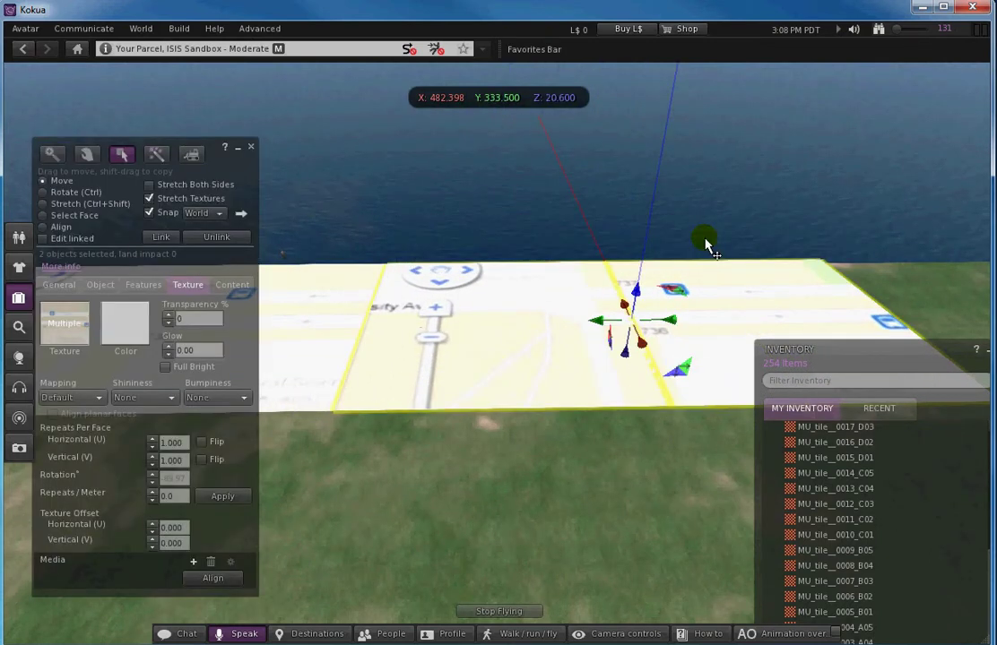
drag(668, 330, 737, 229)
alt+drag(440, 349, 498, 354)
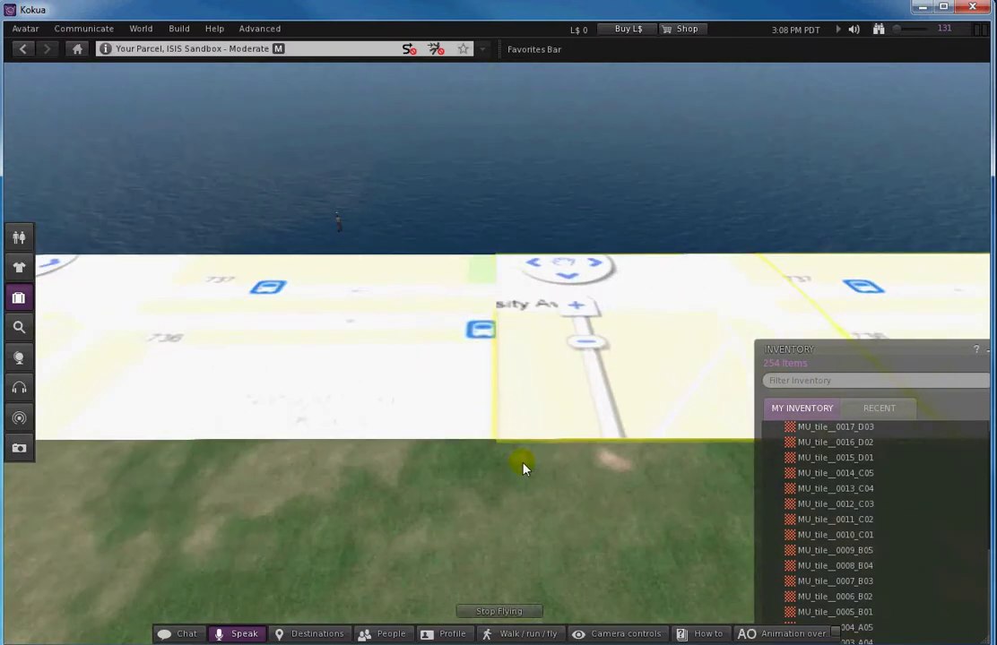
Rename the two duplicated tiles in sequence as MU_map_tileA03 and MU_map_tileA04
click(67, 286)
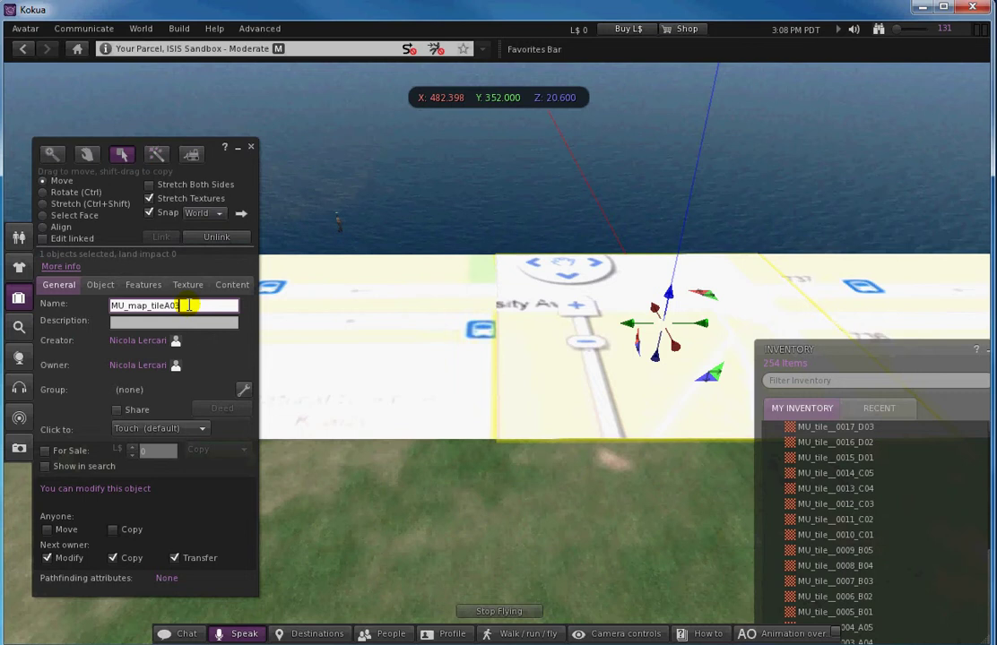
drag(807, 309, 841, 289)
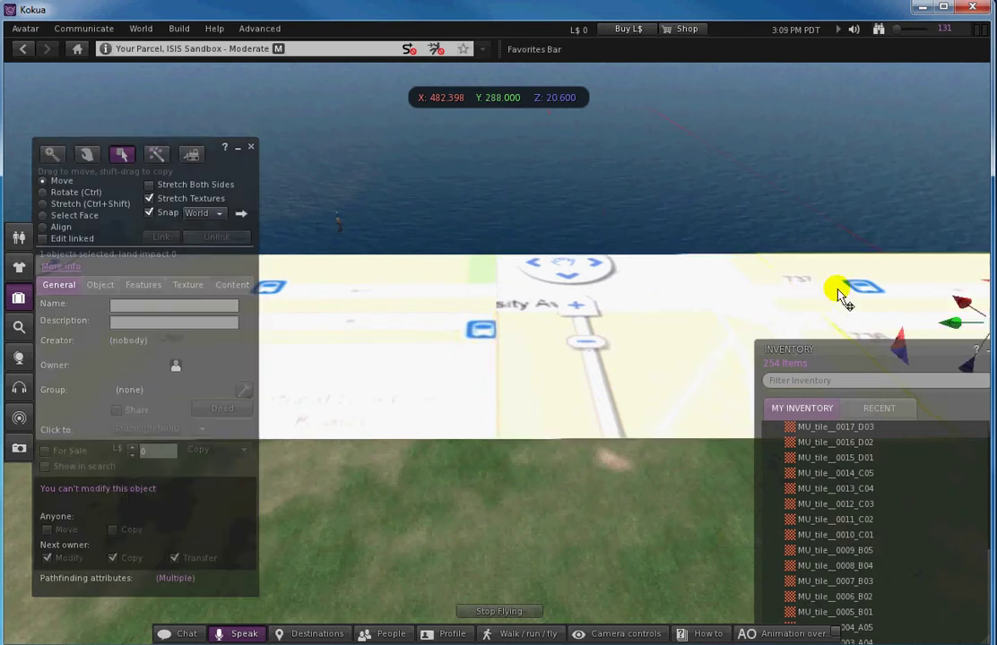
click(193, 307)
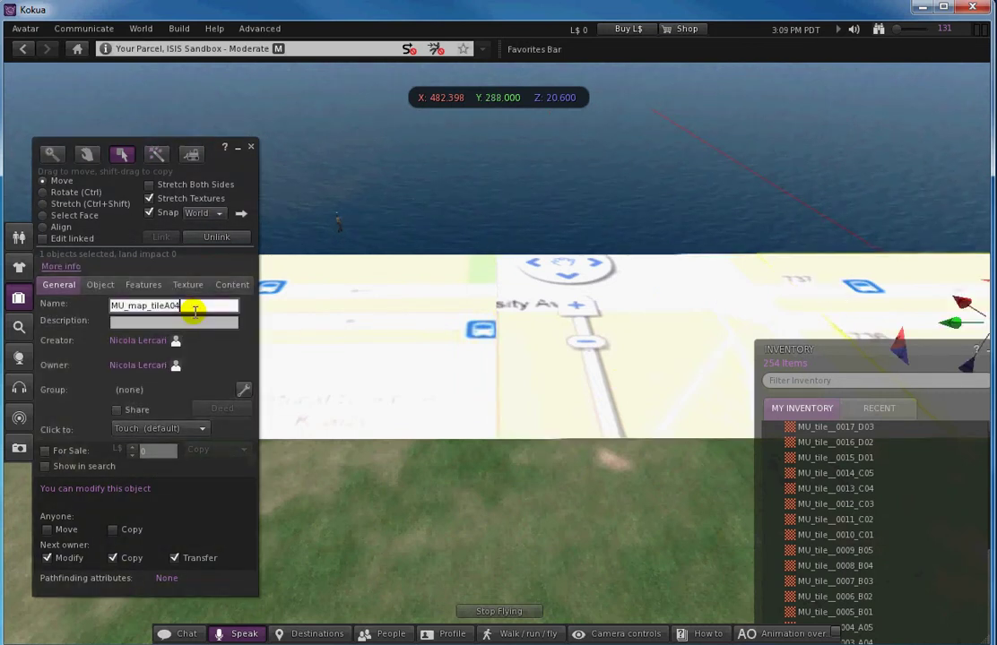
Apply the texture MU_tile__0002_A03 to the tile MU_map_tileA03
alt+click(495, 355)
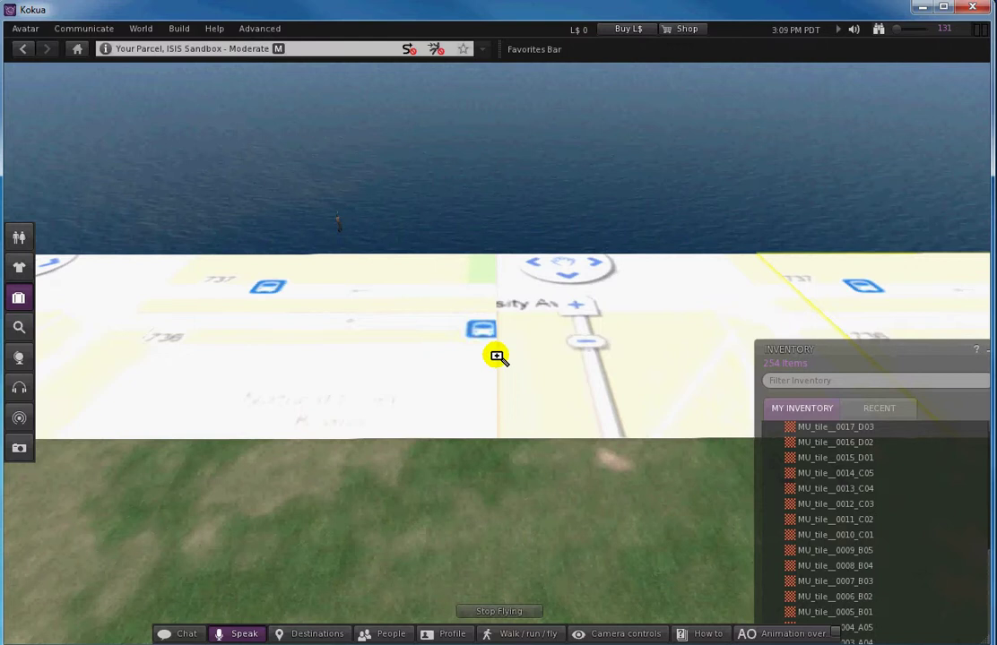
scroll(495, 355, down, 5)
click(511, 325)
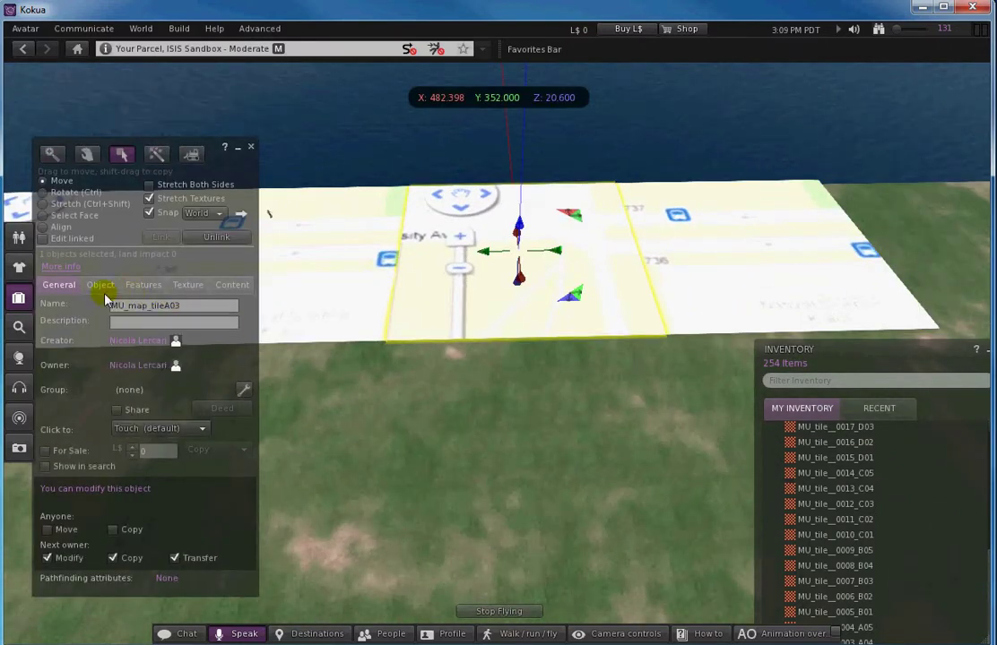
click(185, 285)
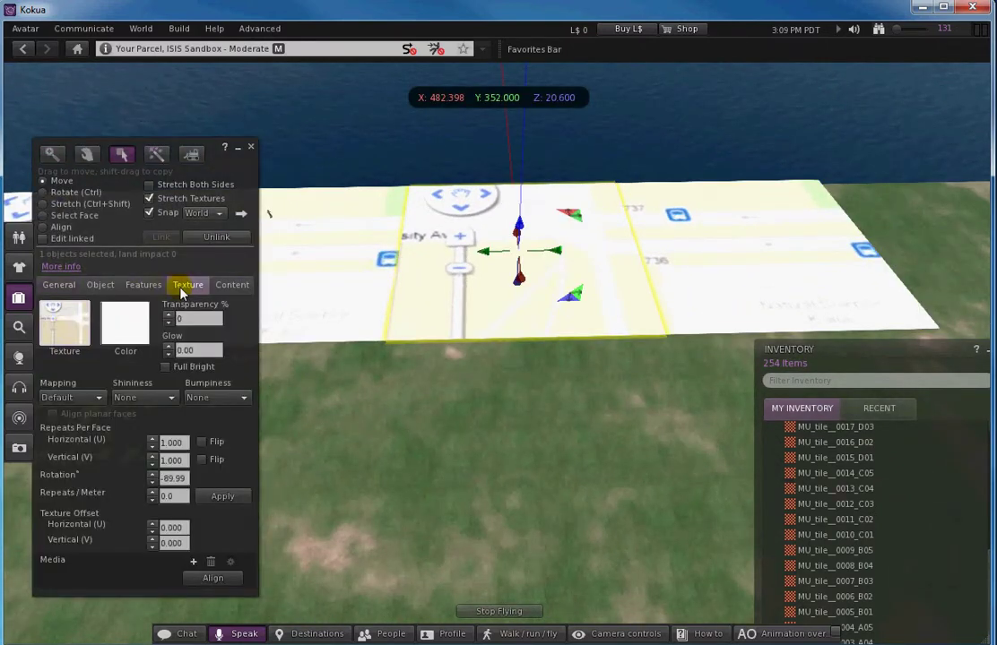
click(65, 325)
click(484, 321)
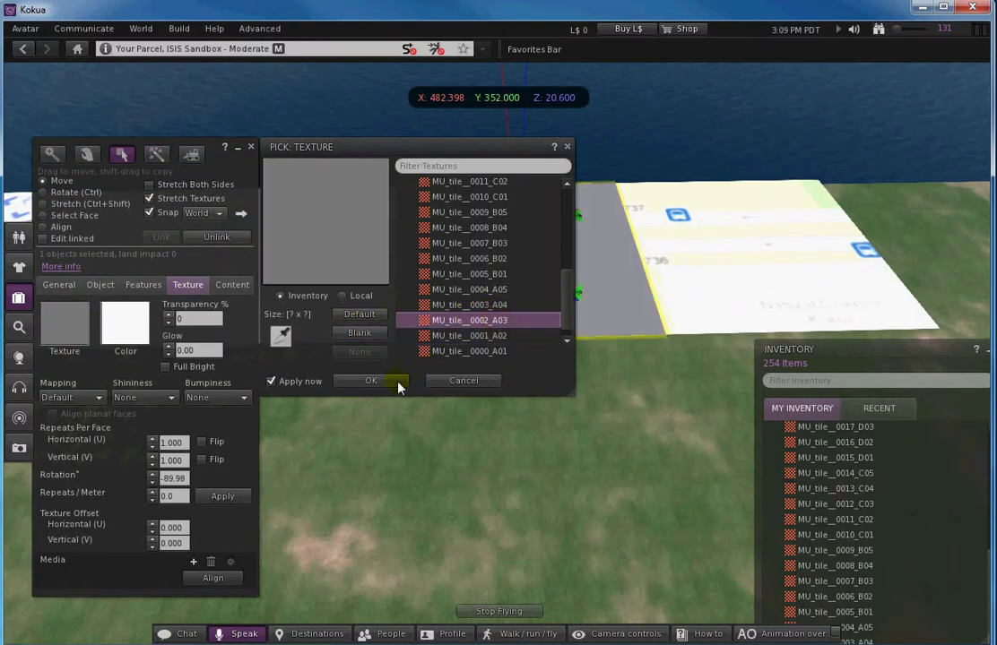
click(395, 381)
Apply the texture MU_tile__0003_A04 to the tile MU_map_tileA04 and deselect it
click(690, 305)
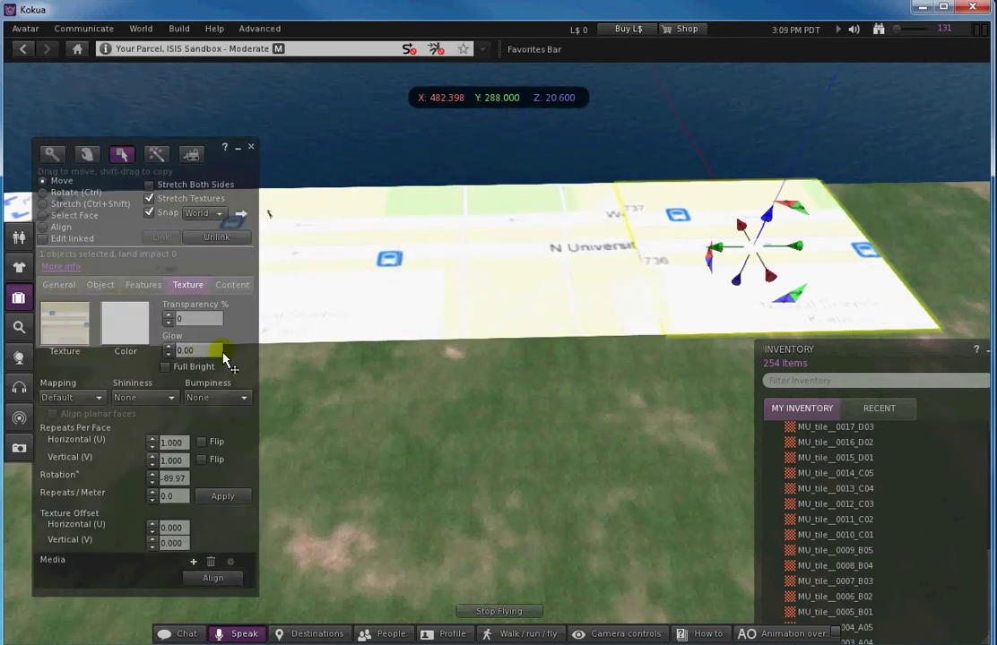
click(65, 332)
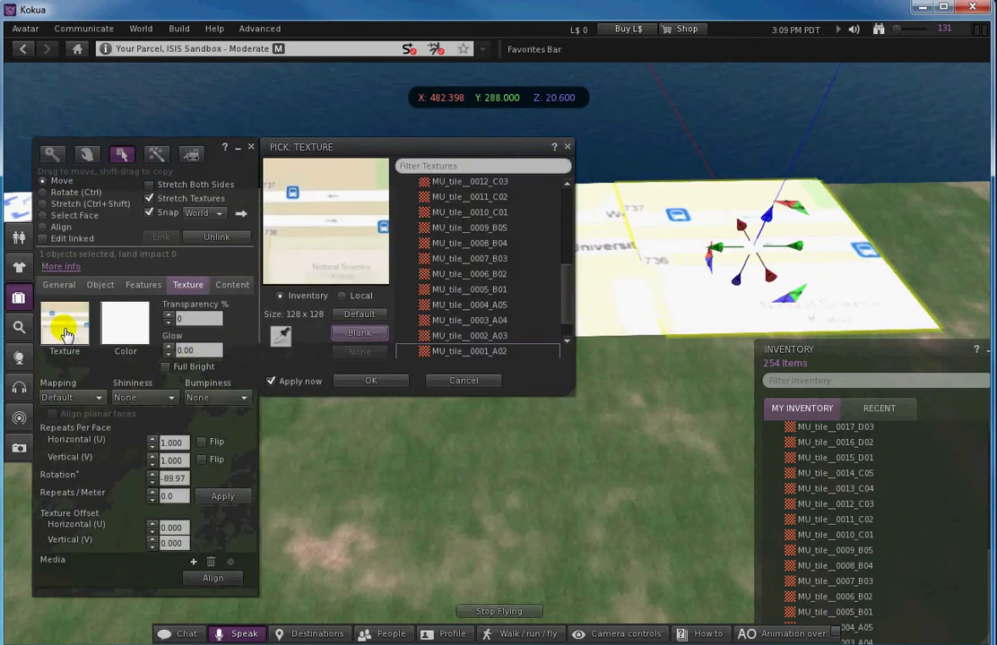
click(496, 320)
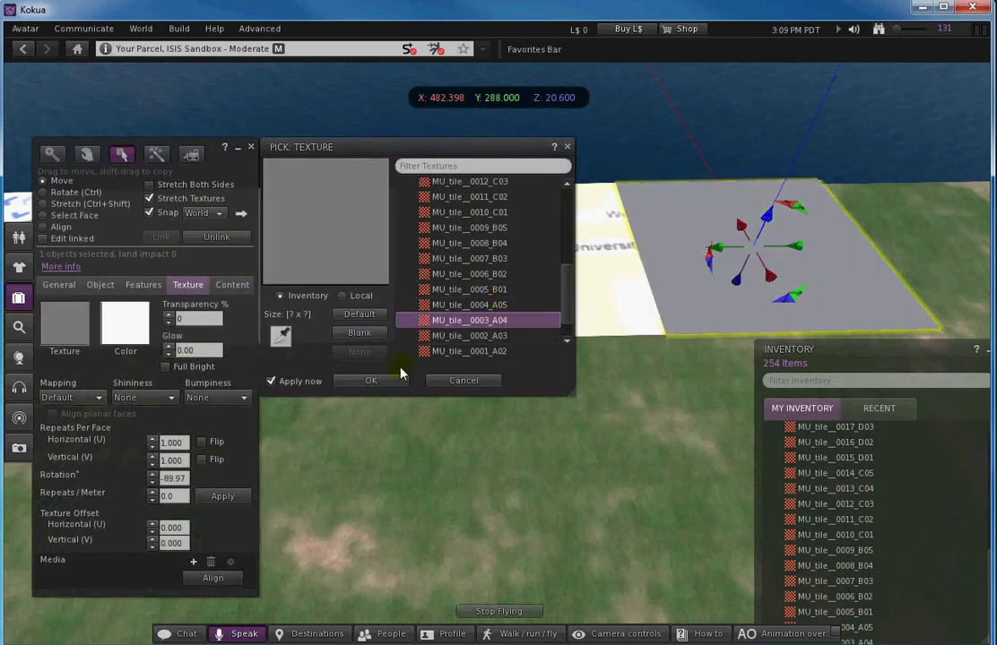
click(376, 381)
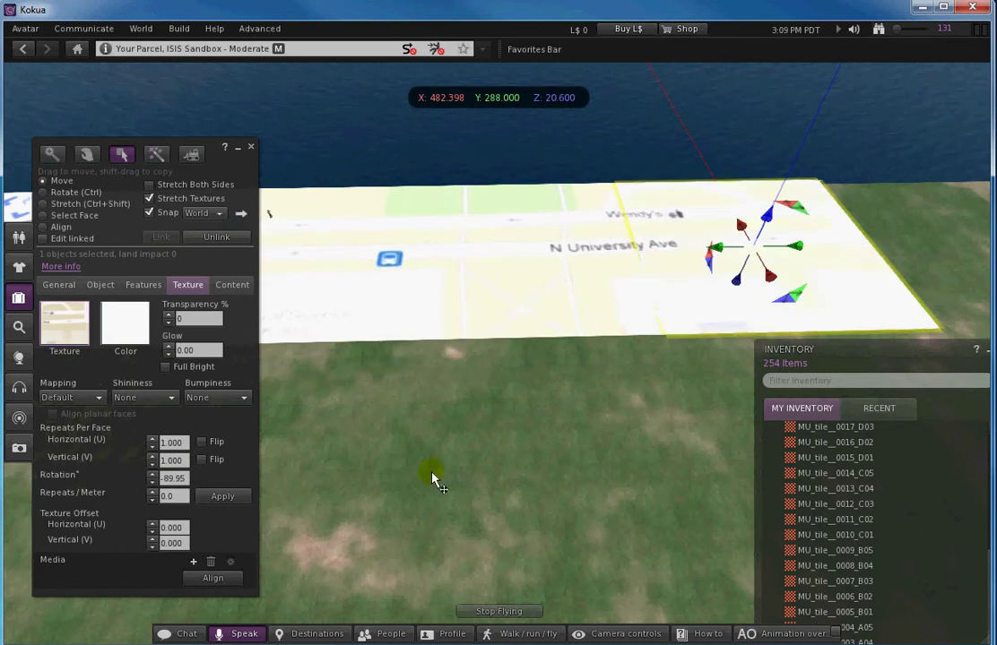
key(Escape)
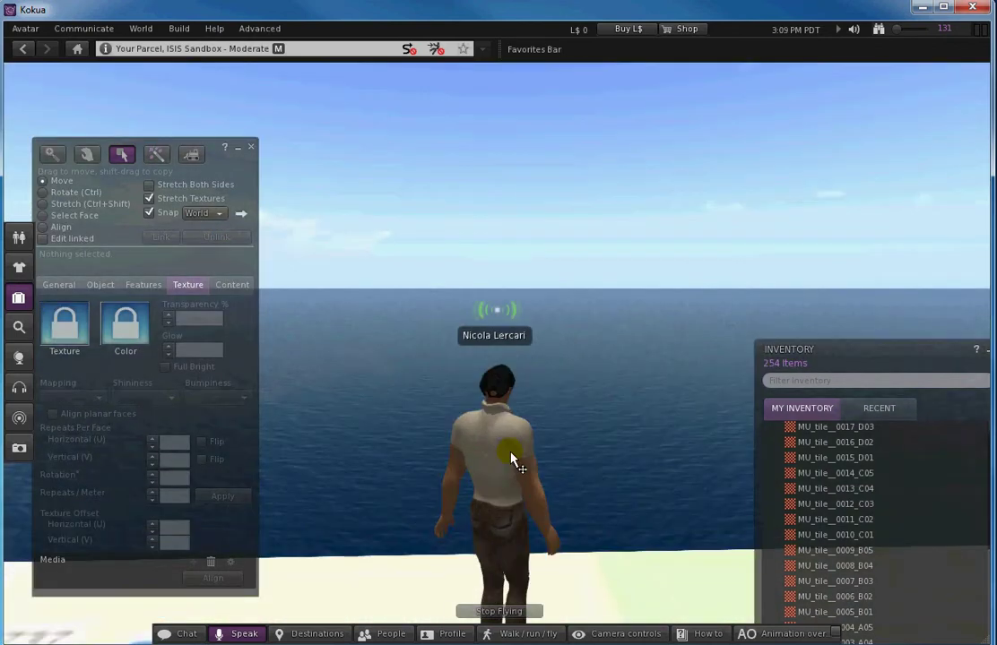
Darken the second map tile by setting its color to grey, RGB 191, 191, 191
alt+drag(578, 568, 490, 344)
drag(493, 416, 490, 346)
drag(328, 292, 464, 385)
click(464, 386)
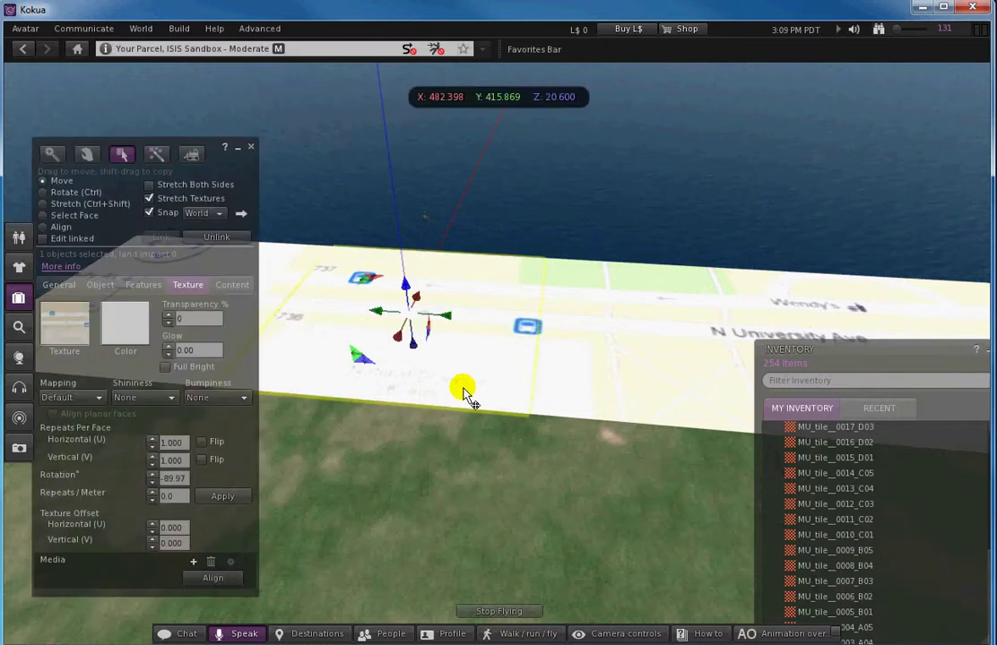
click(122, 328)
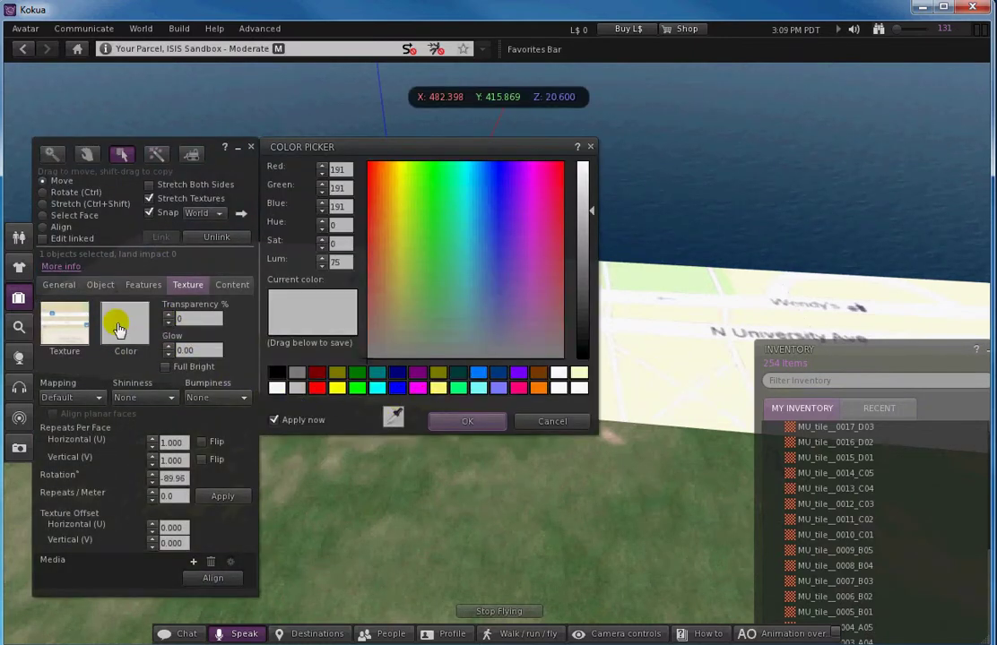
click(466, 422)
Darken the third map tile by setting its color to grey, RGB 191, 191, 191
click(590, 394)
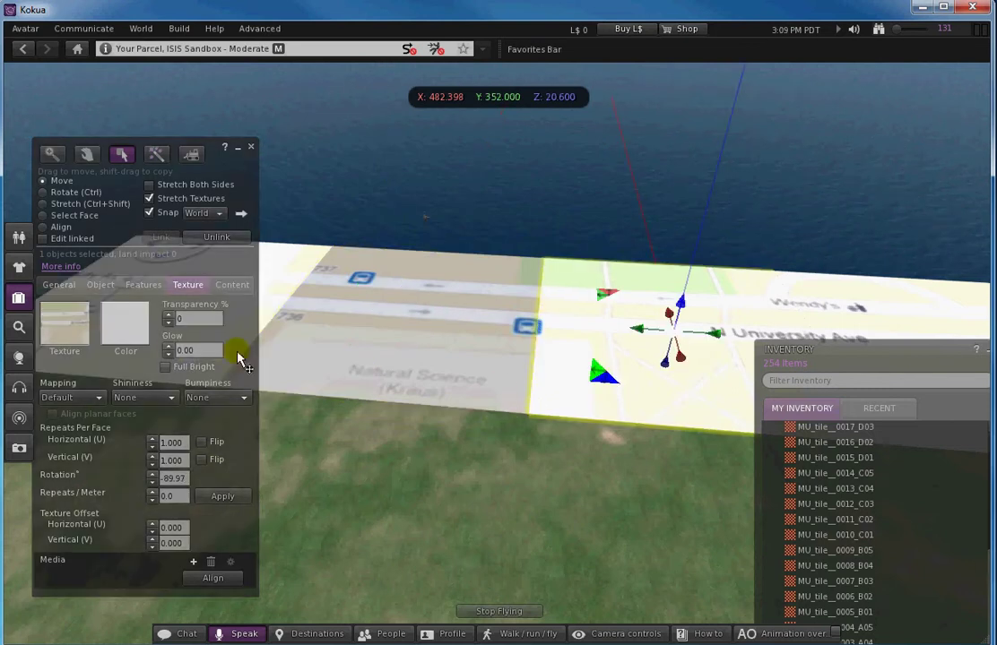
click(117, 328)
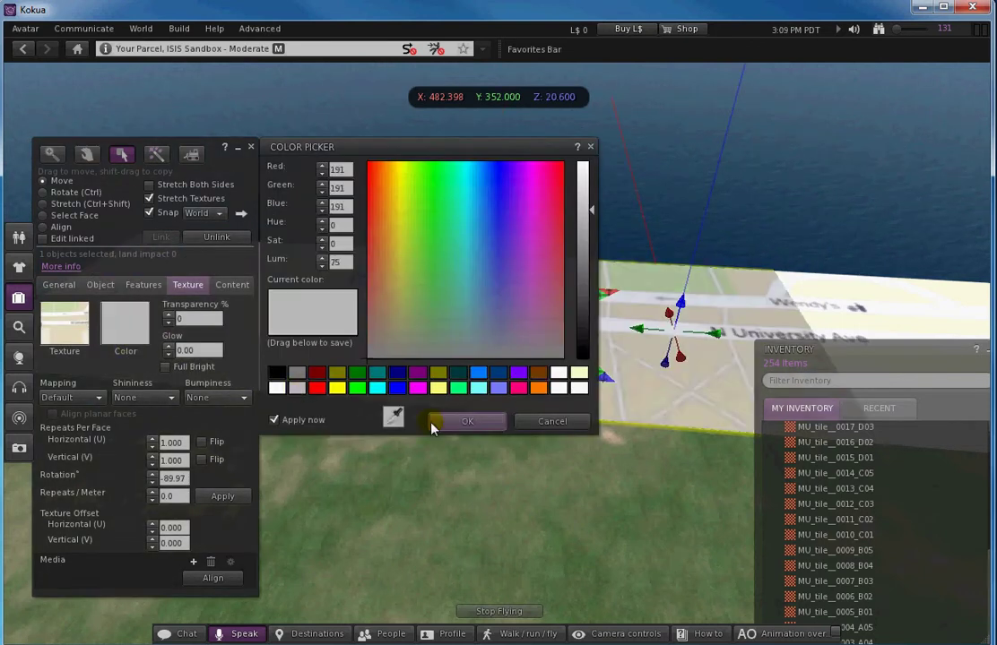
click(459, 423)
Set the color of the fourth map tile to grey, RGB 191, 191, 191
click(839, 323)
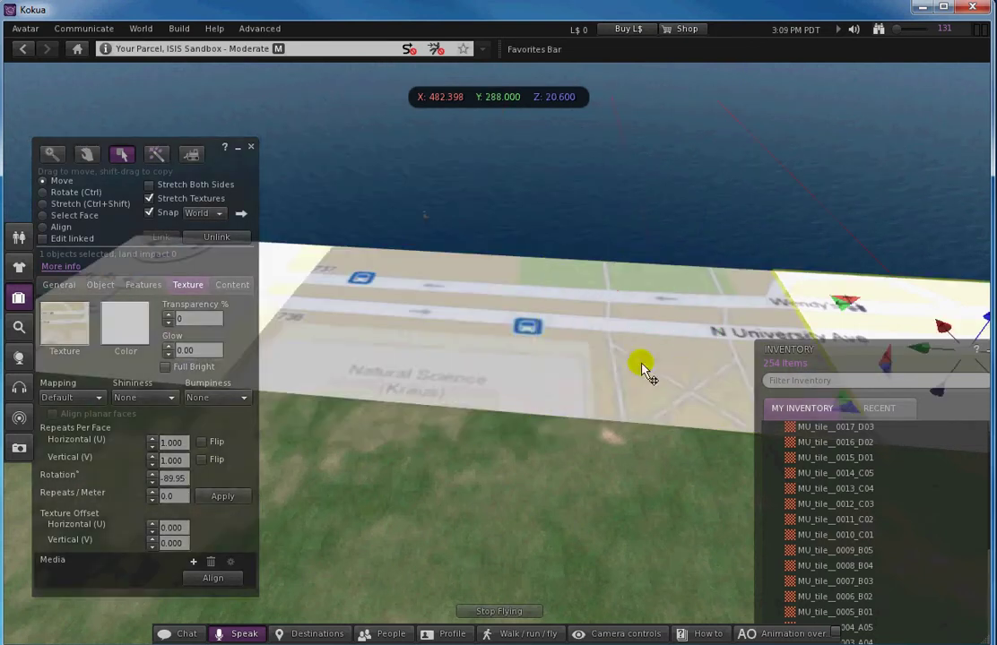
click(125, 334)
click(302, 391)
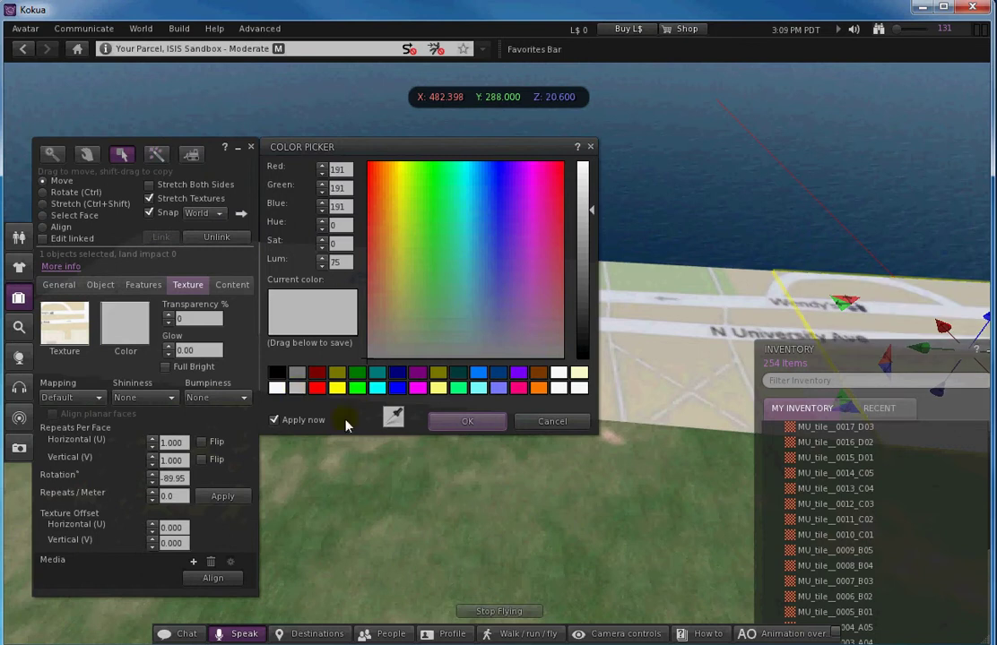
click(446, 430)
Darken the first map tile with the same light grey swatch as the other tiles and deselect it
alt+click(405, 479)
click(330, 206)
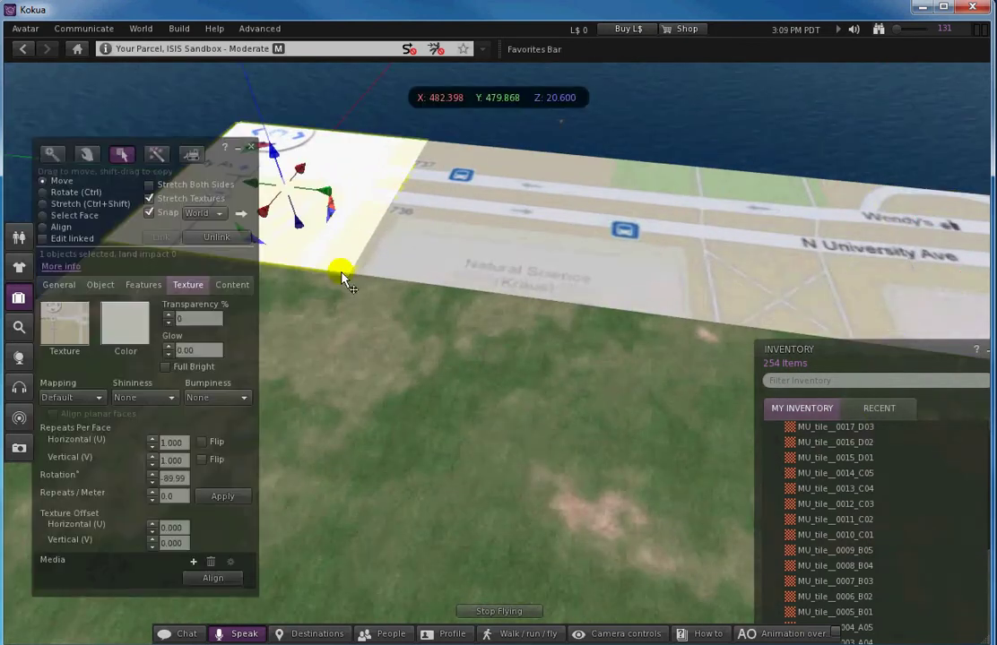
click(128, 340)
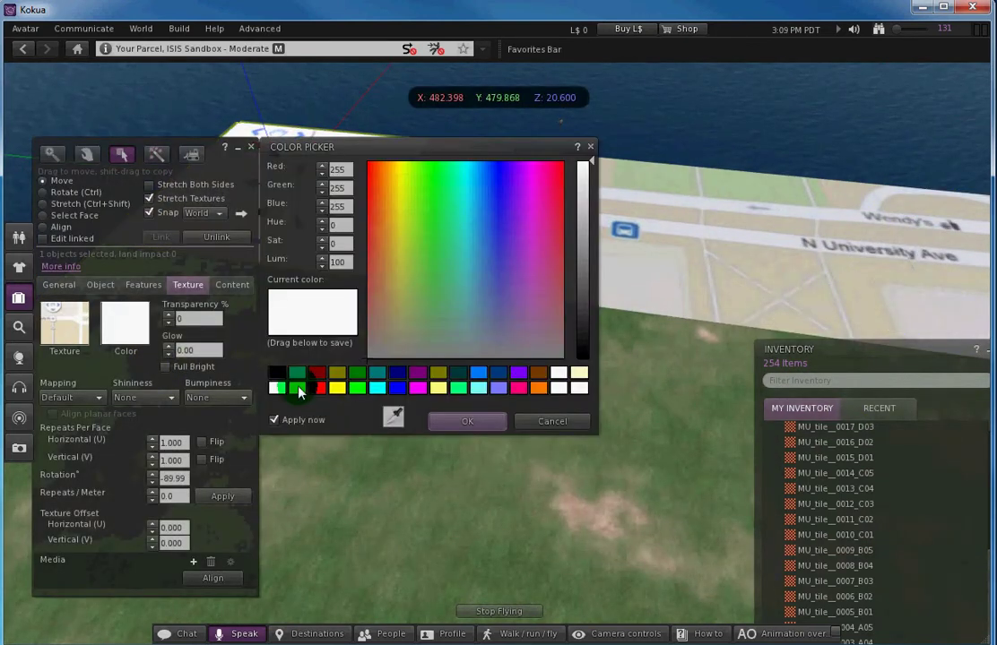
click(301, 391)
click(467, 422)
alt+drag(513, 368, 499, 334)
alt+drag(450, 303, 498, 351)
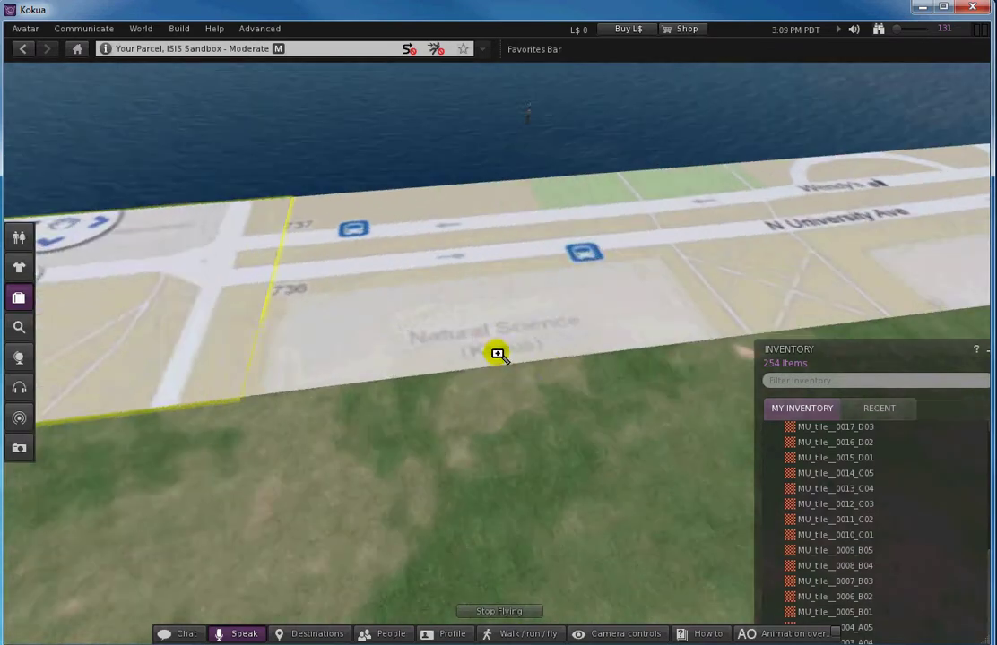
alt+drag(559, 378, 468, 356)
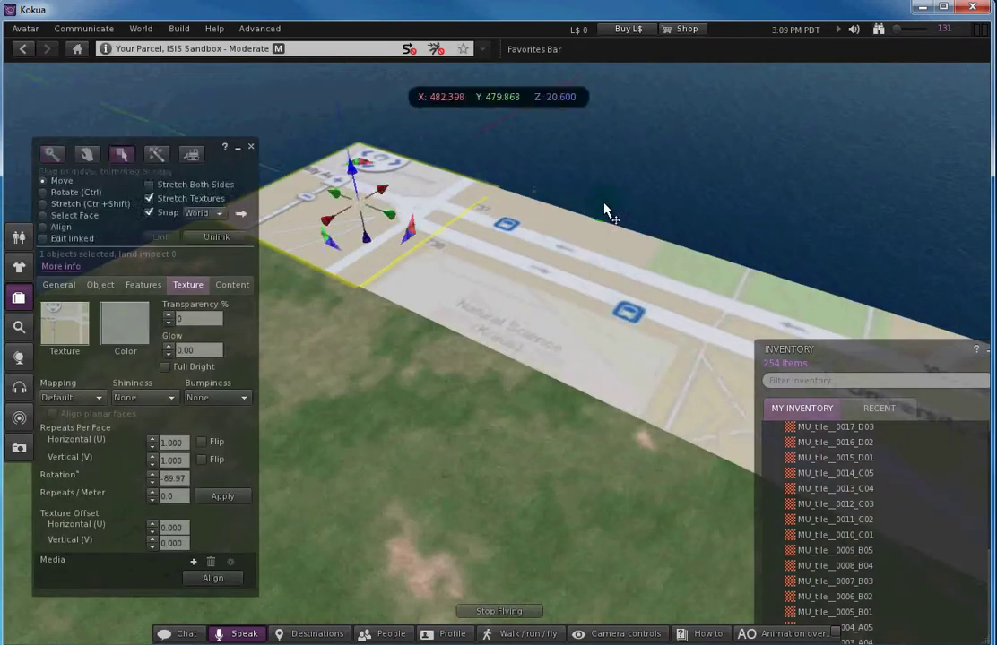
click(605, 208)
alt+drag(556, 324, 466, 352)
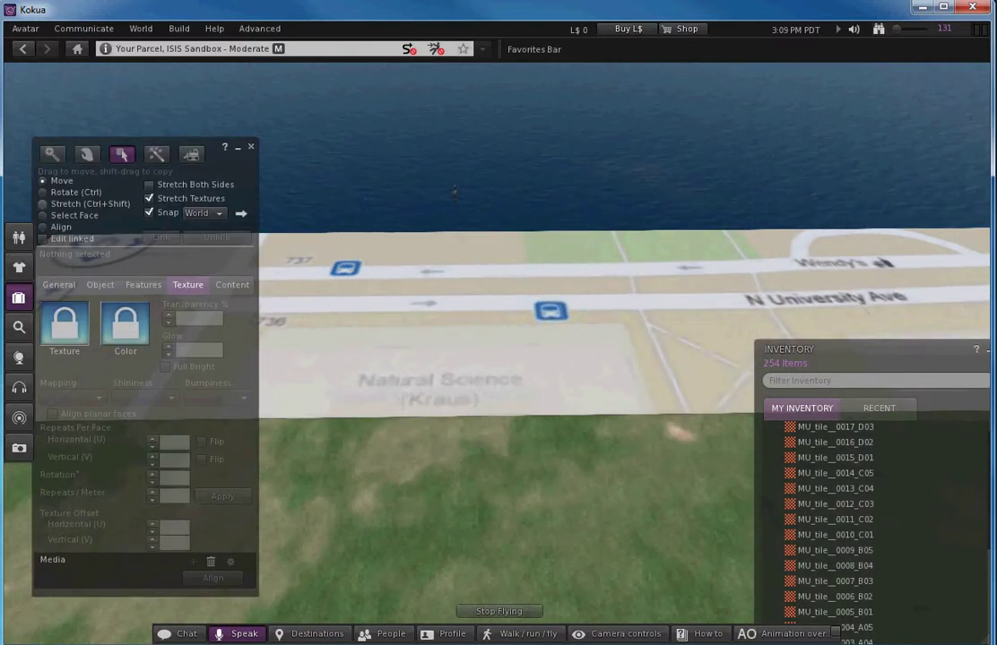